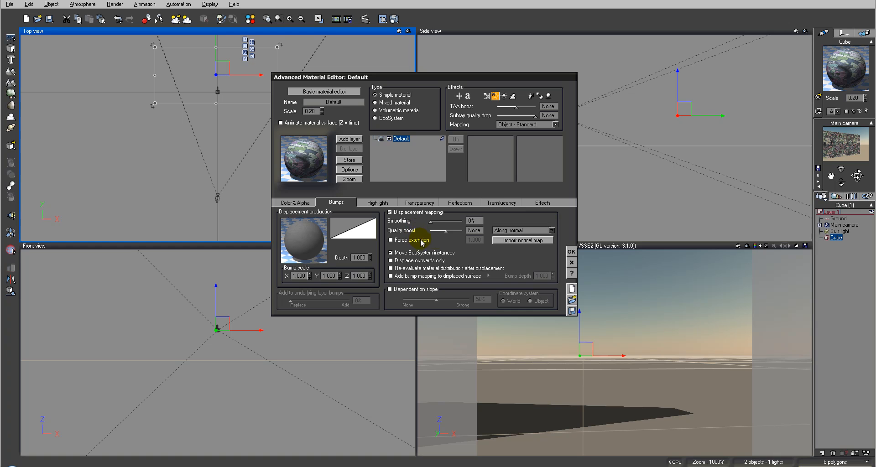
# Set the material's displacement direction to Custom and leave the opened Function Editor without editing the graph
pyautogui.click(529, 243)
pyautogui.click(552, 231)
pyautogui.click(525, 253)
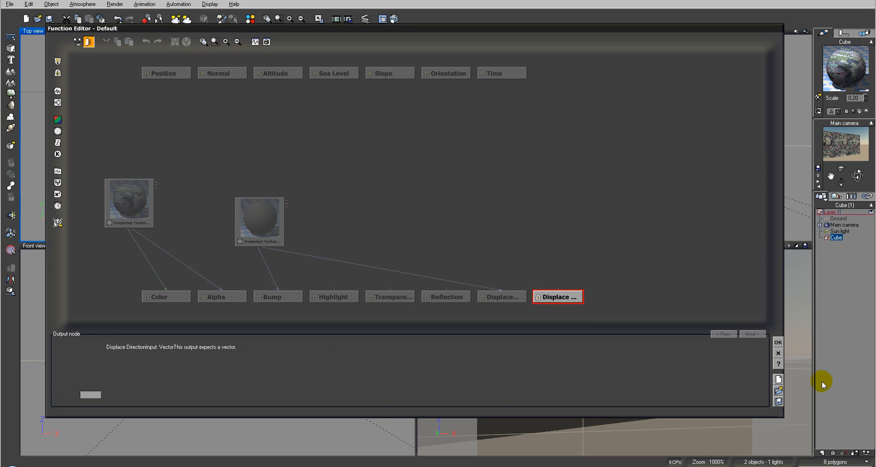
pyautogui.click(778, 353)
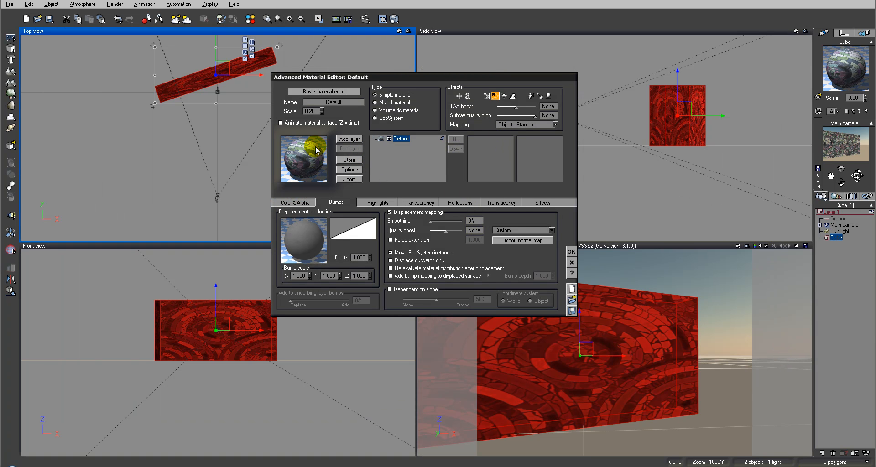
# Switch to Filter Forge and render the Radial Mosaic Tiles filter as an Ambient Occlusion Map
pyautogui.hotkey('alt', 'Tab')
pyautogui.click(47, 5)
pyautogui.moveTo(64, 101)
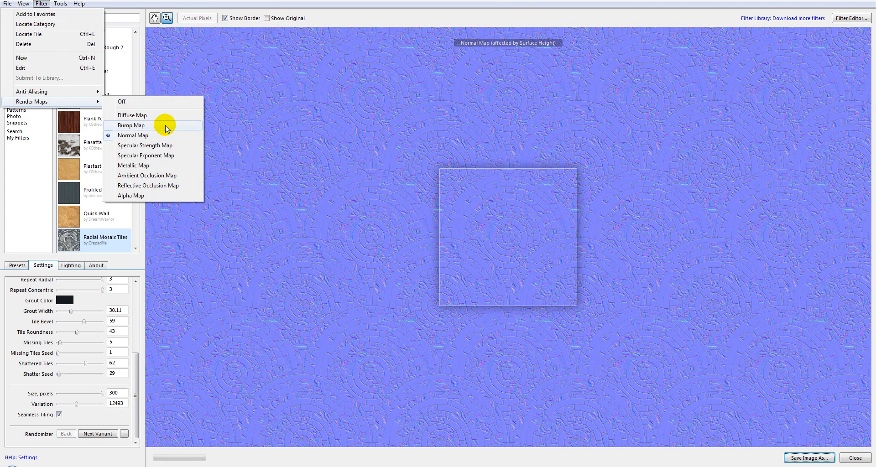
pyautogui.click(169, 176)
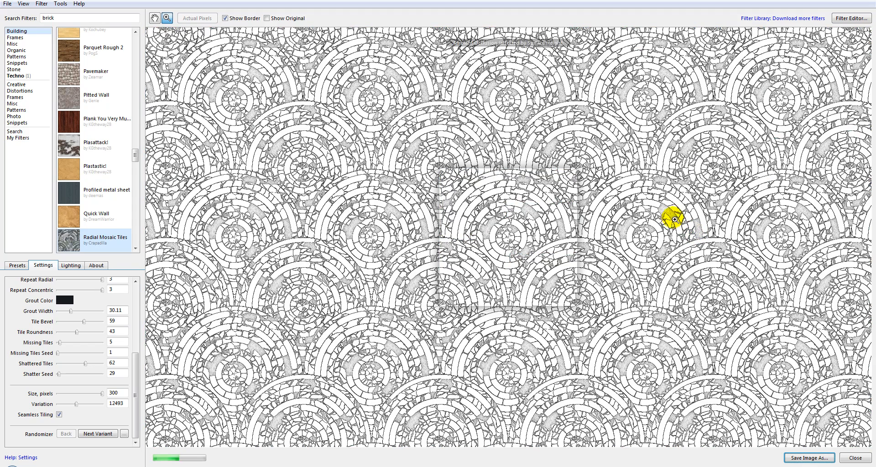
# Save the rendered ambient occlusion image as wall_a.jpg in the FilterForge folder, accepting the JPEG options
pyautogui.click(805, 458)
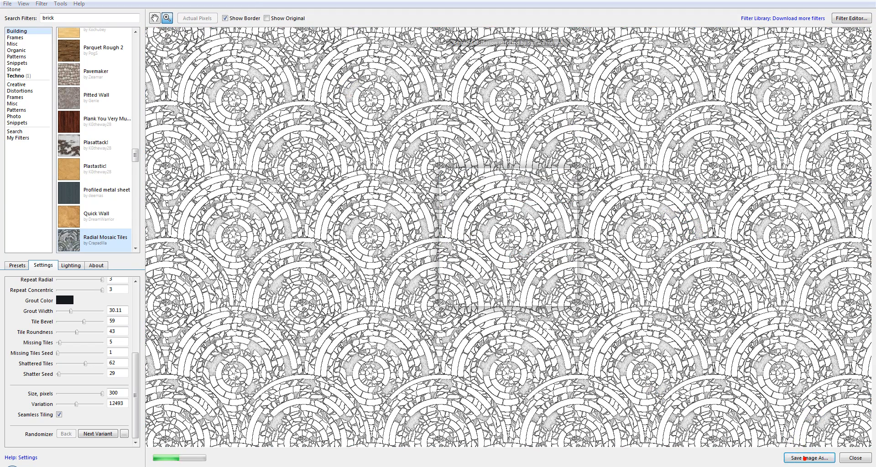
pyautogui.click(103, 174)
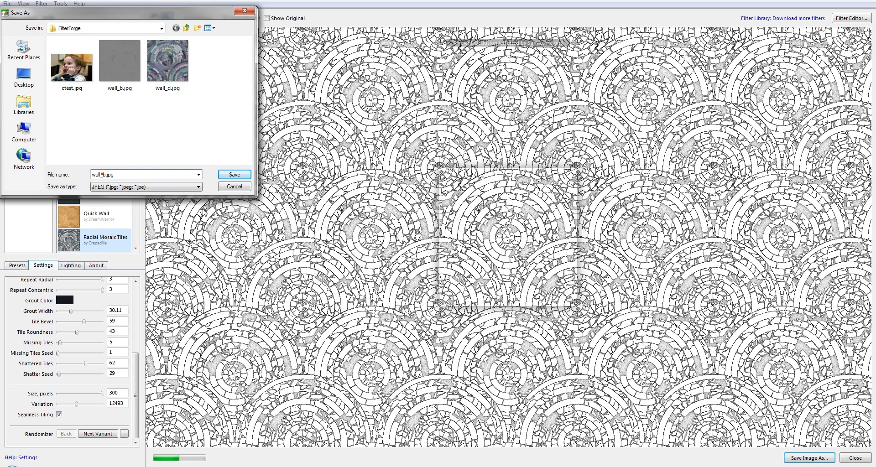
pyautogui.write('a')
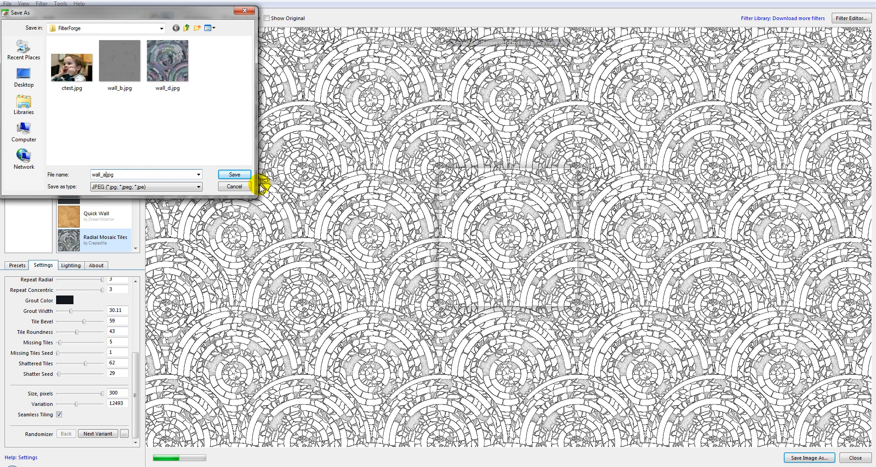
pyautogui.click(240, 173)
pyautogui.click(441, 249)
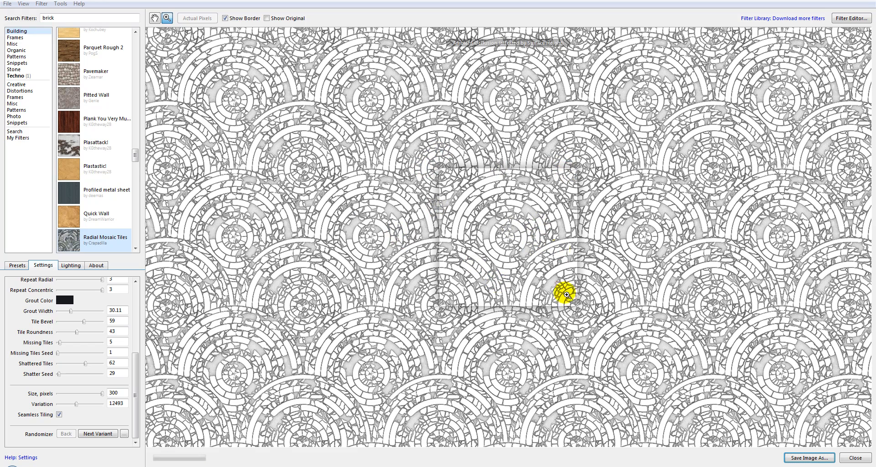
pyautogui.click(42, 4)
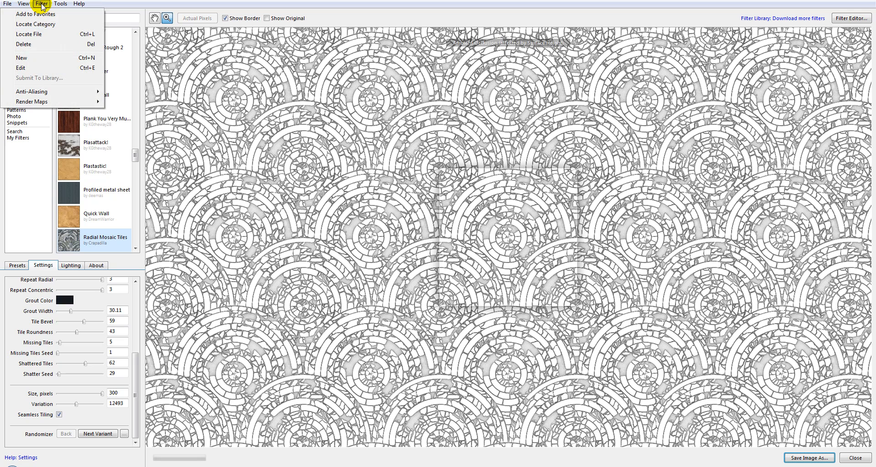
pyautogui.moveTo(78, 91)
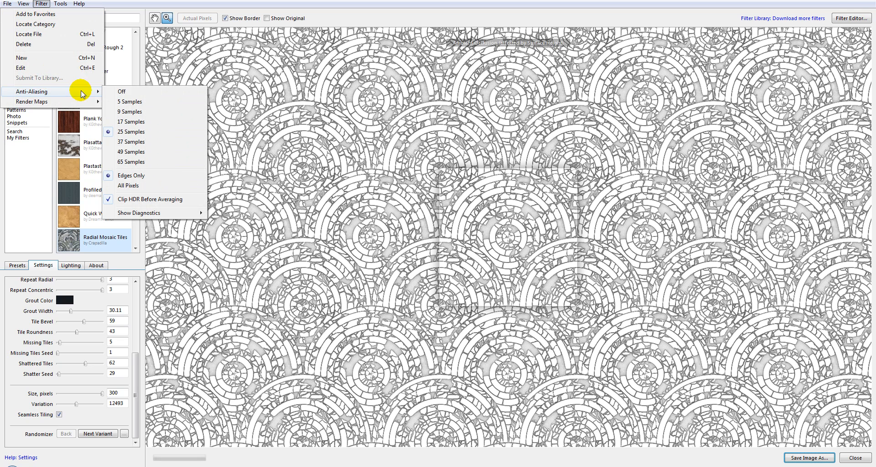
pyautogui.click(121, 100)
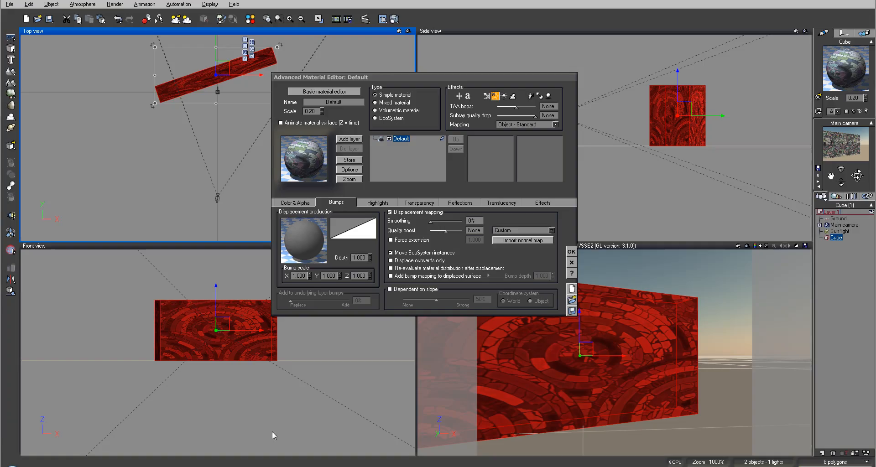
# In Vue, open the displacement production's function graph and arrange the bump and color texture map nodes side by side, higher up
pyautogui.rightClick(308, 233)
pyautogui.click(322, 238)
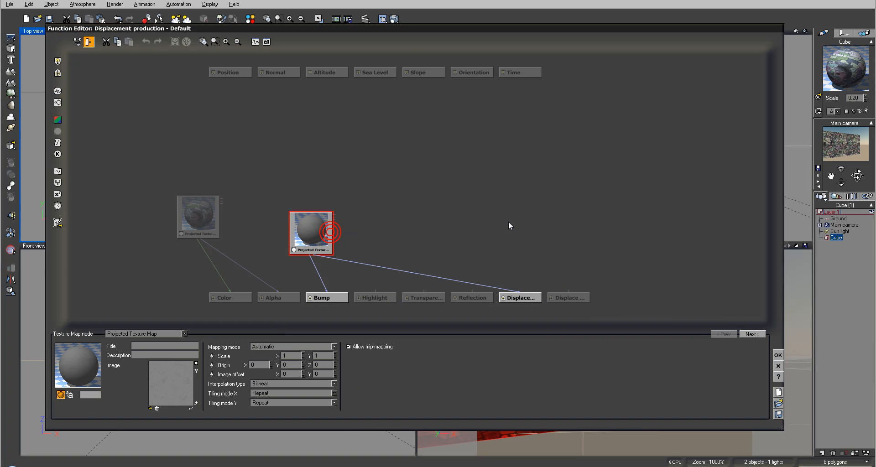
pyautogui.moveTo(322, 232); pyautogui.dragTo(418, 168)
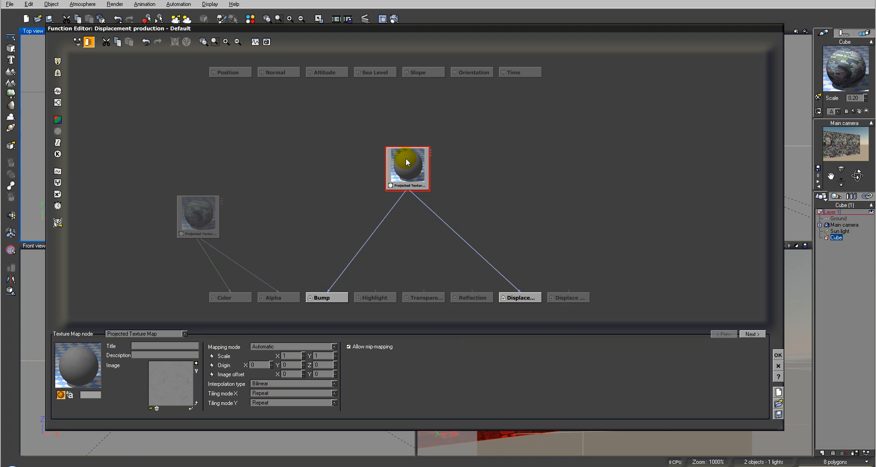
pyautogui.moveTo(200, 210); pyautogui.dragTo(273, 160)
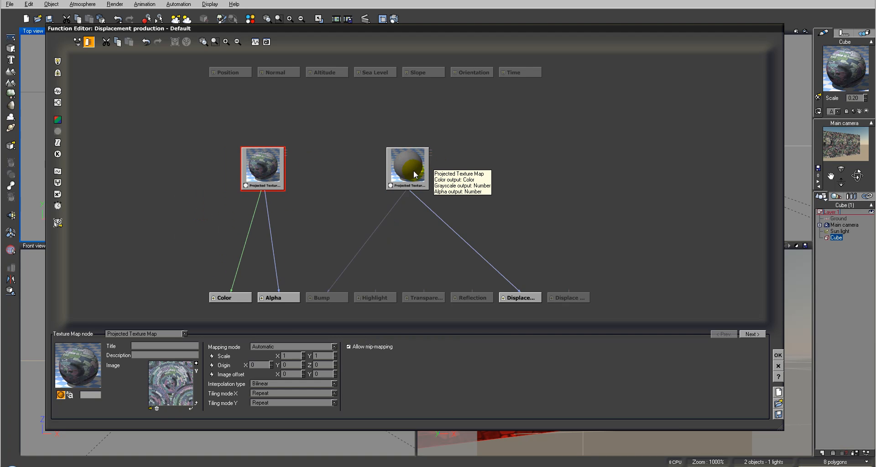
pyautogui.click(777, 355)
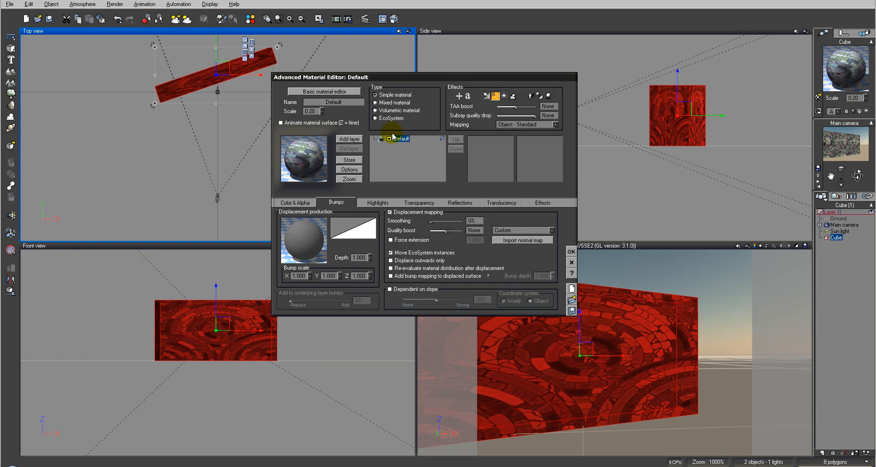
# Open the function graph for the material's Ambient lighting and add a projected texture map node loaded with the saved ambient occlusion image
pyautogui.click(545, 202)
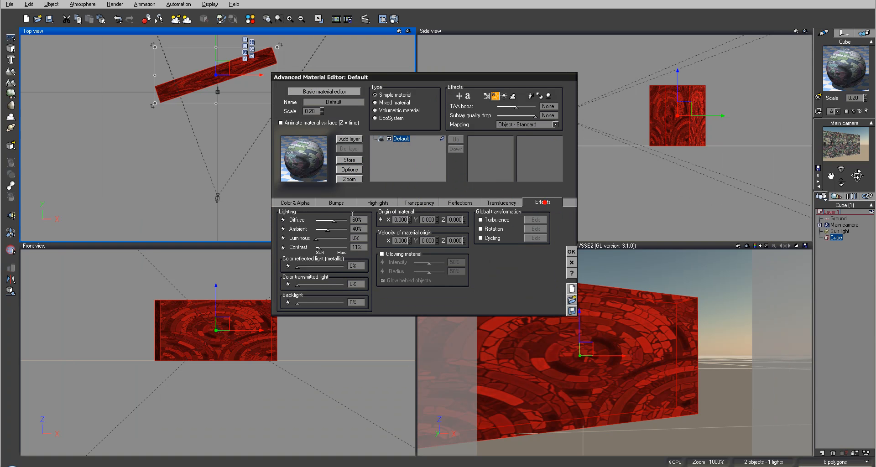
pyautogui.click(283, 229)
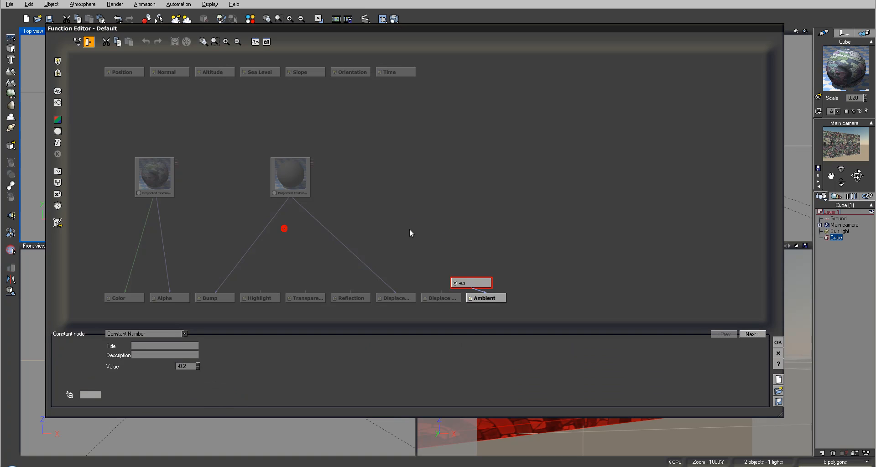
pyautogui.click(458, 231)
pyautogui.click(62, 136)
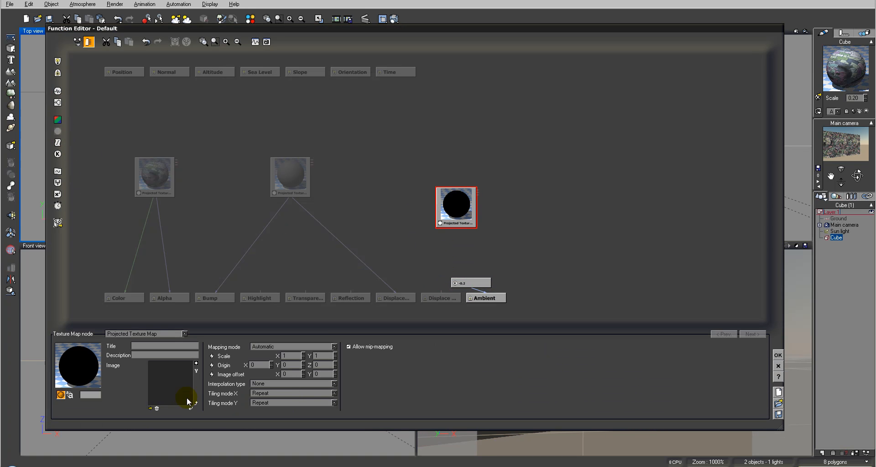
pyautogui.click(149, 408)
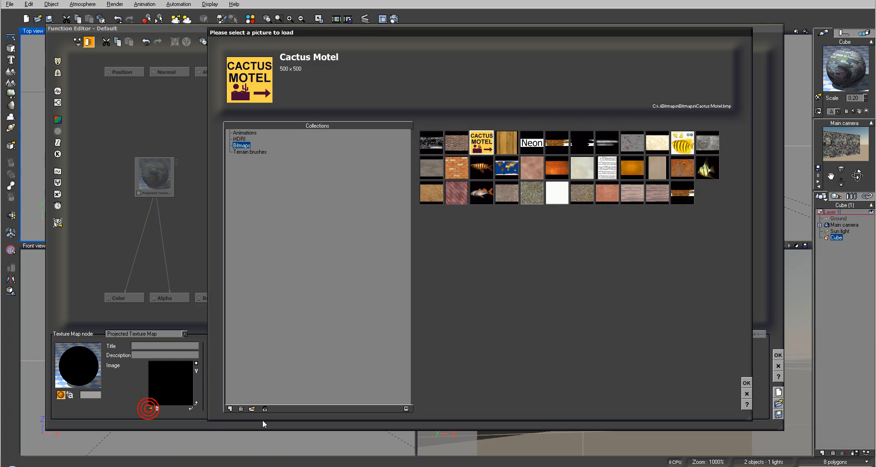
pyautogui.click(251, 409)
pyautogui.click(291, 93)
pyautogui.click(703, 258)
# Connect the Ambient output to the new texture map in place of the constant node, accept the graph and render the scene
pyautogui.click(474, 295)
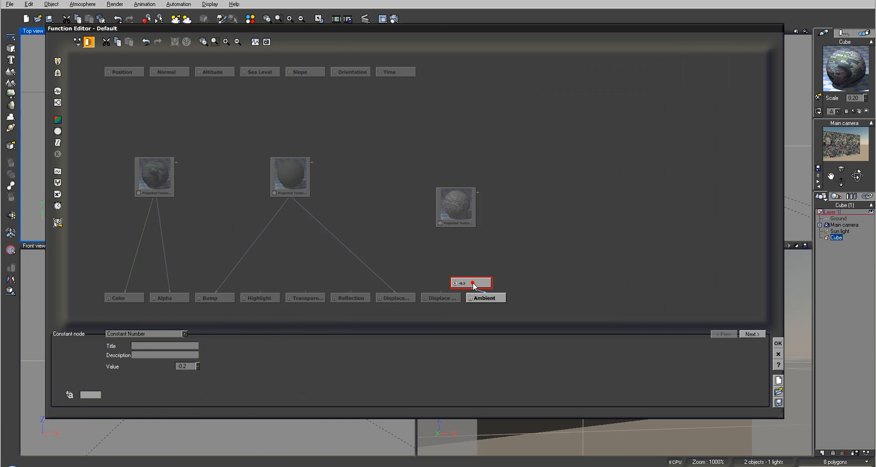
pyautogui.moveTo(484, 296); pyautogui.dragTo(457, 227)
pyautogui.click(497, 238)
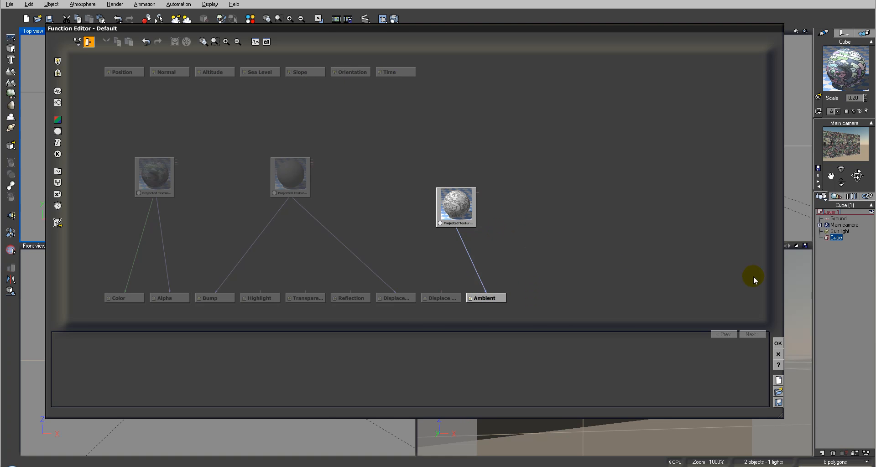
pyautogui.click(777, 343)
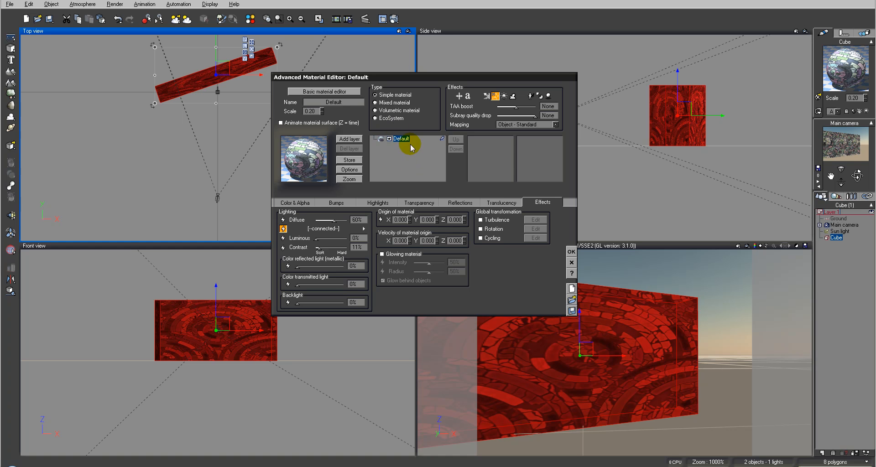
pyautogui.click(394, 19)
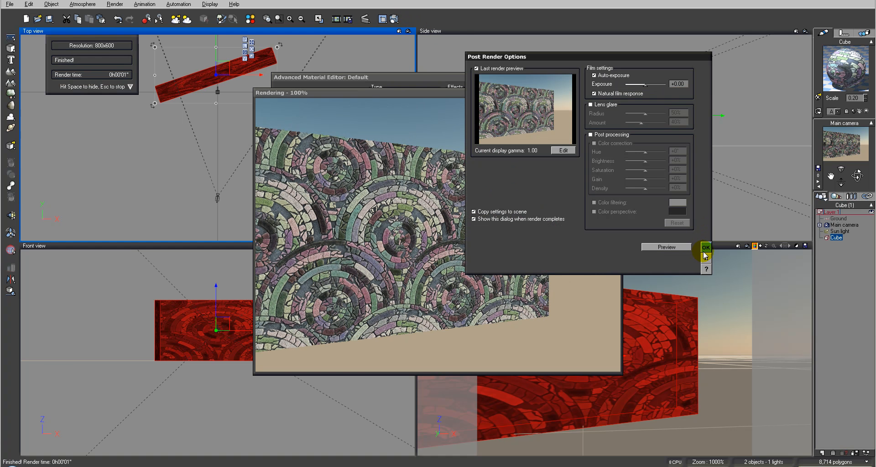
pyautogui.click(705, 251)
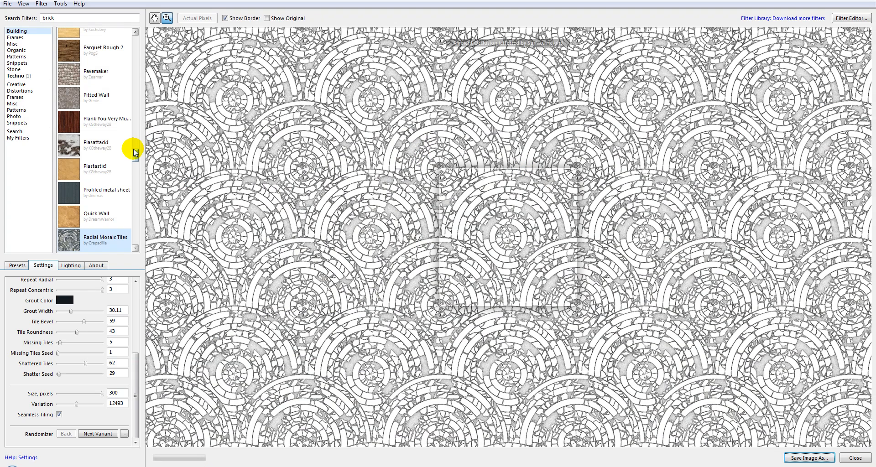
# Switch to Filter Forge, search the filters for "fence" and choose the Barbed Wire Fence filter
pyautogui.moveTo(136, 153); pyautogui.dragTo(135, 20)
pyautogui.click(89, 15)
pyautogui.click(337, 46)
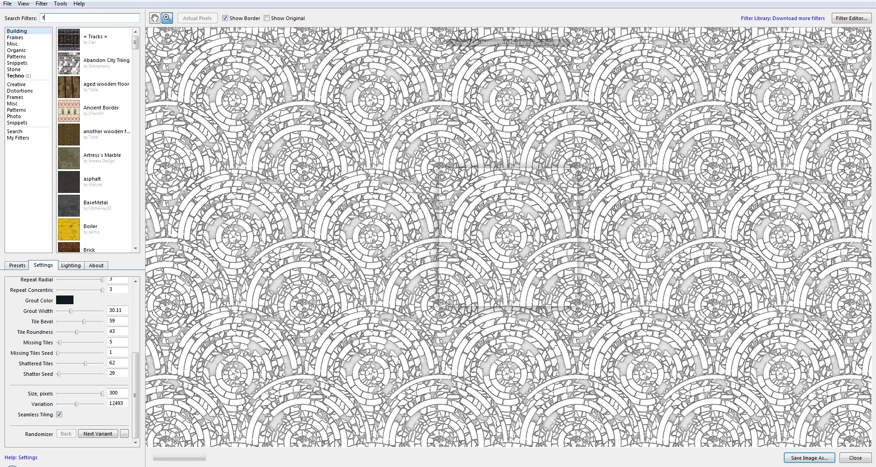
pyautogui.write('fence')
pyautogui.press('Return')
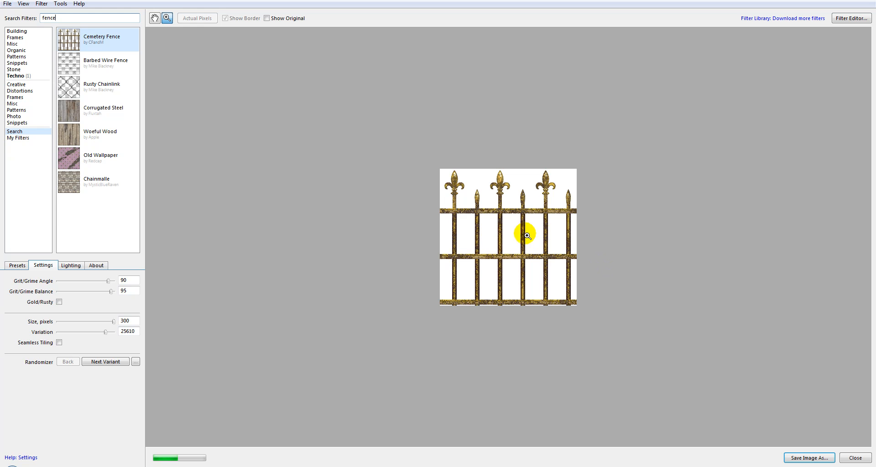
pyautogui.click(86, 66)
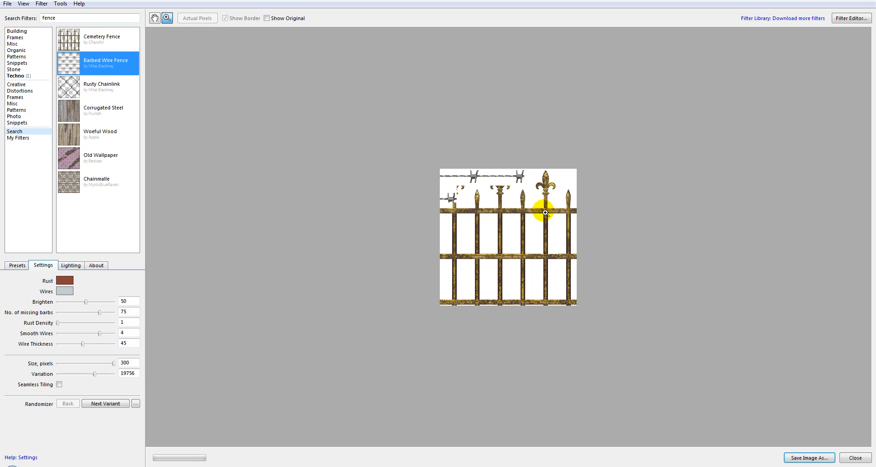
# Preview the Barbed Wire Fence filter as an Alpha Map
pyautogui.click(41, 4)
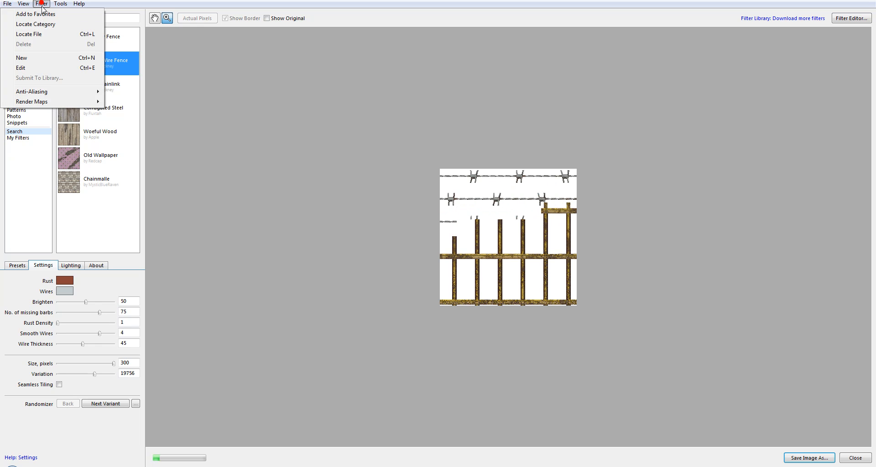
pyautogui.moveTo(57, 103)
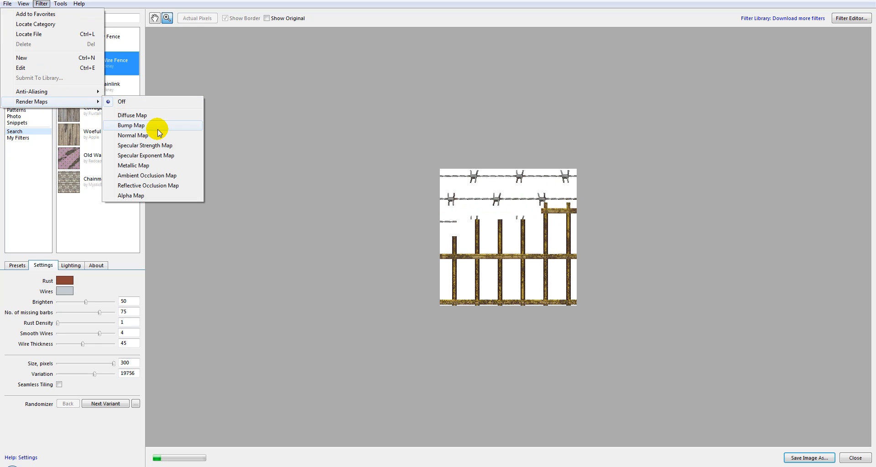
pyautogui.click(155, 195)
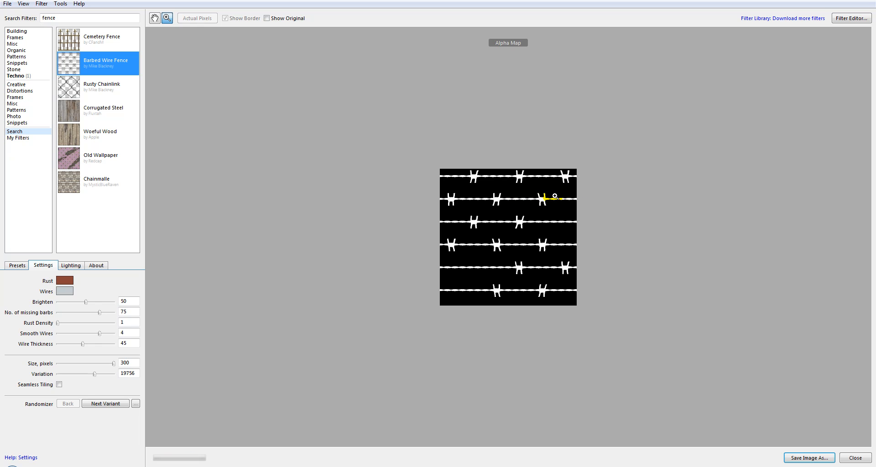
# Render the Barbed Wire Fence as a Diffuse Map and save it as a JPEG with a file name beginning with fence_
pyautogui.click(36, 4)
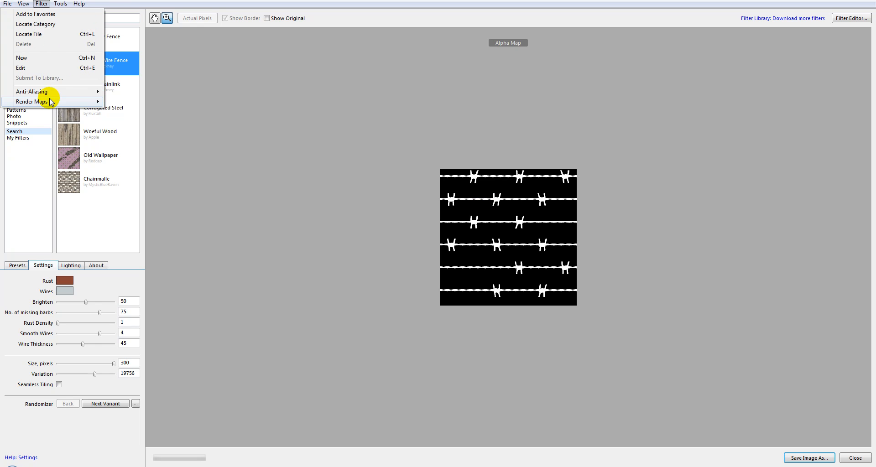
pyautogui.moveTo(53, 100)
pyautogui.click(158, 116)
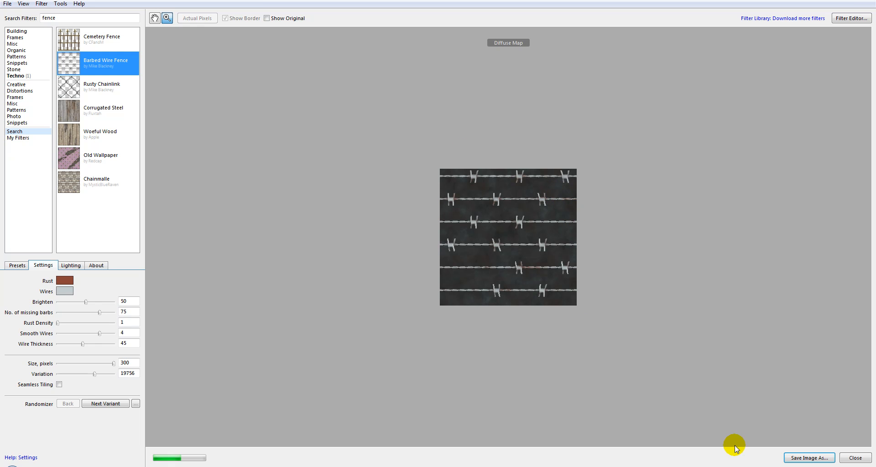
pyautogui.click(805, 460)
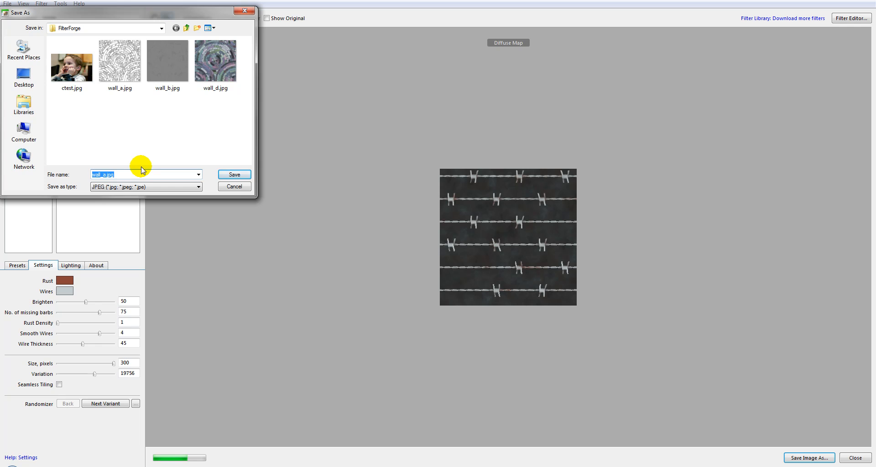
pyautogui.write('fence_')
pyautogui.press('Return')
pyautogui.click(441, 248)
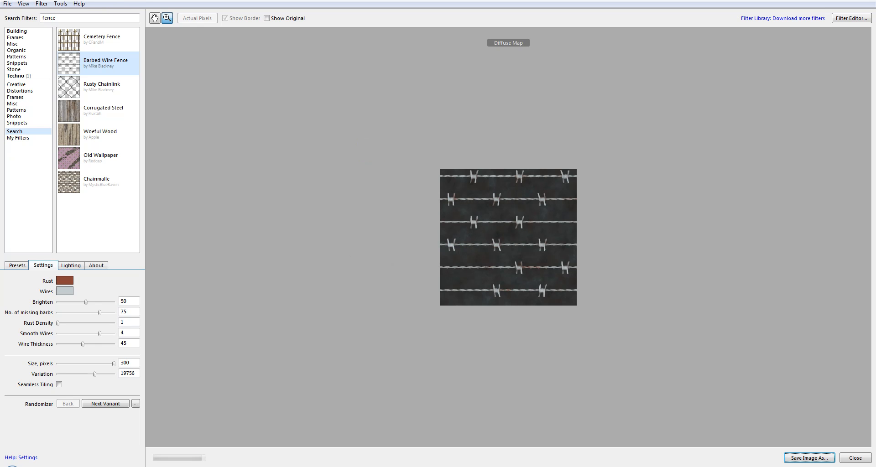
# Render the Barbed Wire Fence as an Alpha Map with seamless tiling enabled and save it as fence_a.jpg
pyautogui.click(42, 3)
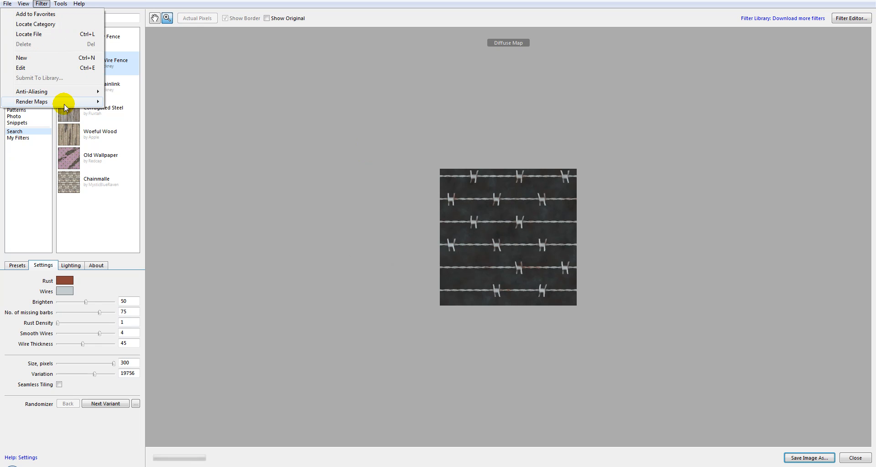
pyautogui.moveTo(64, 101)
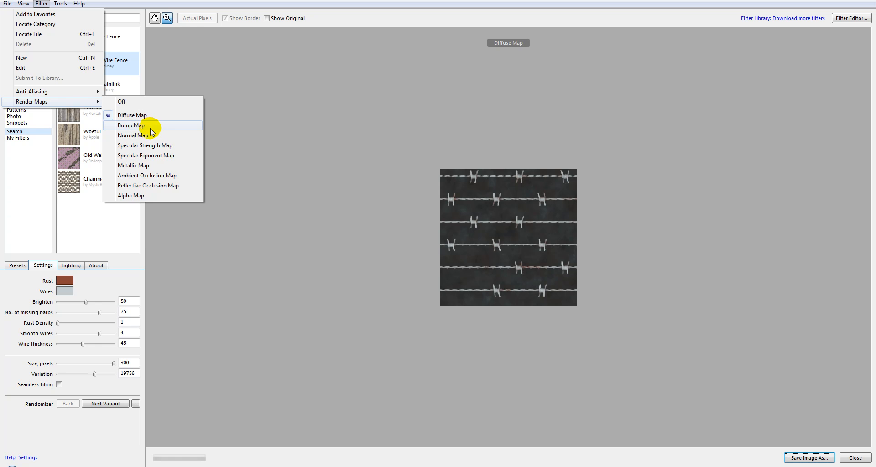
pyautogui.click(136, 195)
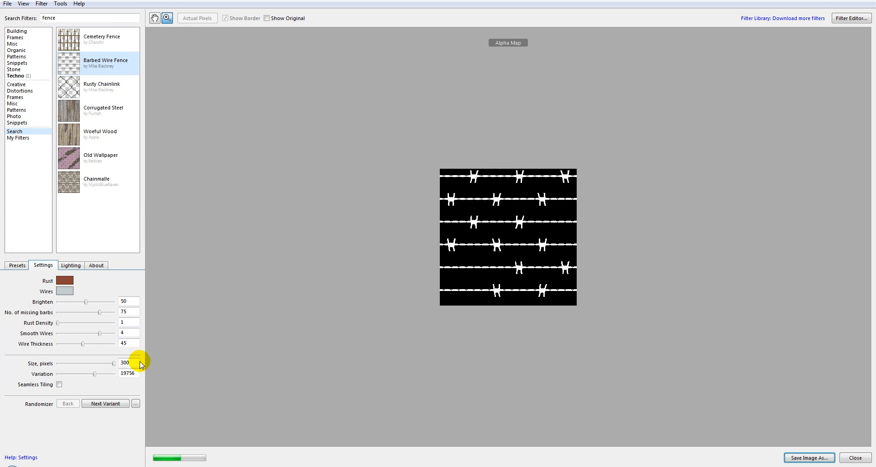
pyautogui.click(58, 385)
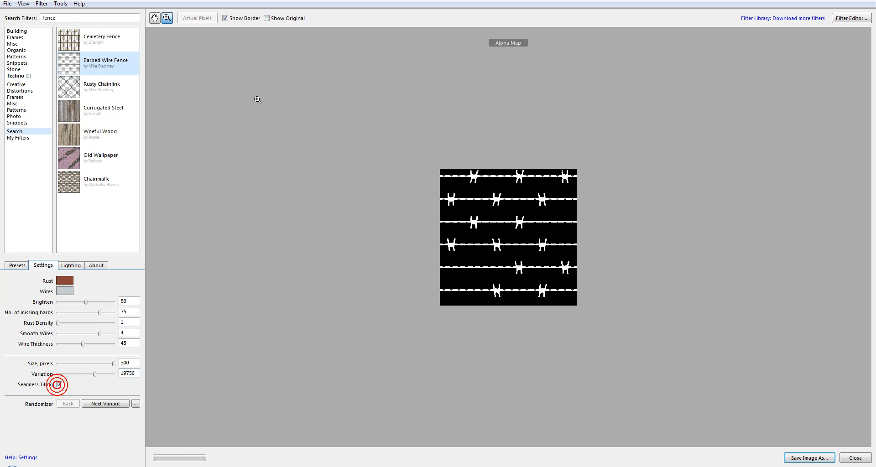
pyautogui.click(805, 459)
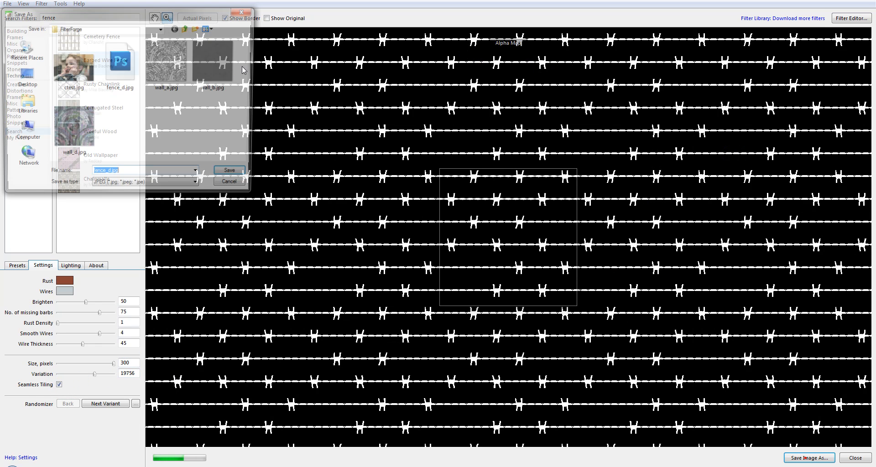
pyautogui.click(108, 174)
pyautogui.press('Return')
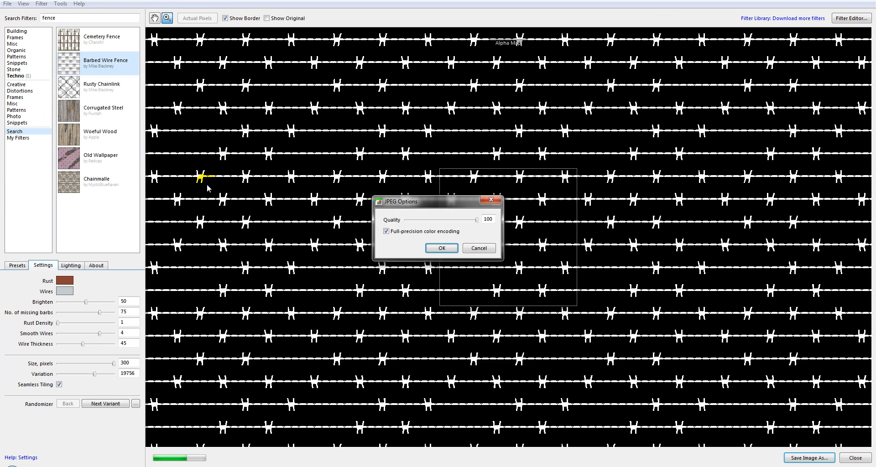
pyautogui.click(449, 247)
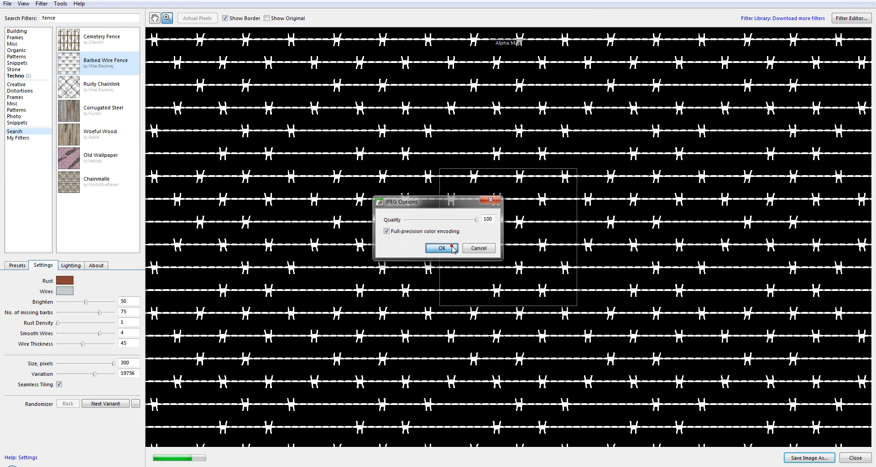
# Render the seamless Barbed Wire Fence as a Diffuse Map and save it over the existing fence_d.jpg
pyautogui.click(41, 4)
pyautogui.moveTo(66, 101)
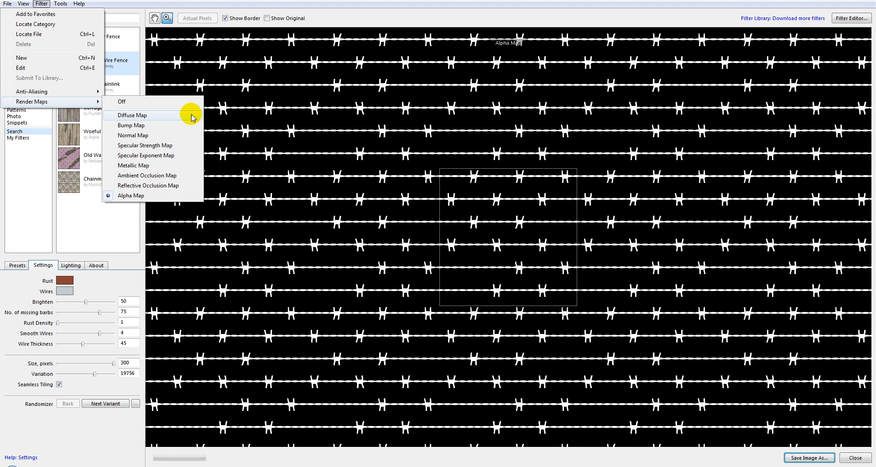
pyautogui.click(167, 113)
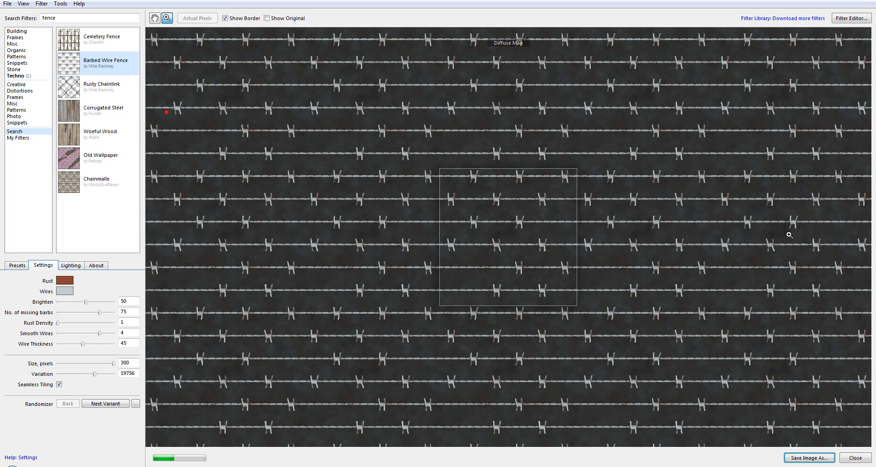
pyautogui.click(820, 459)
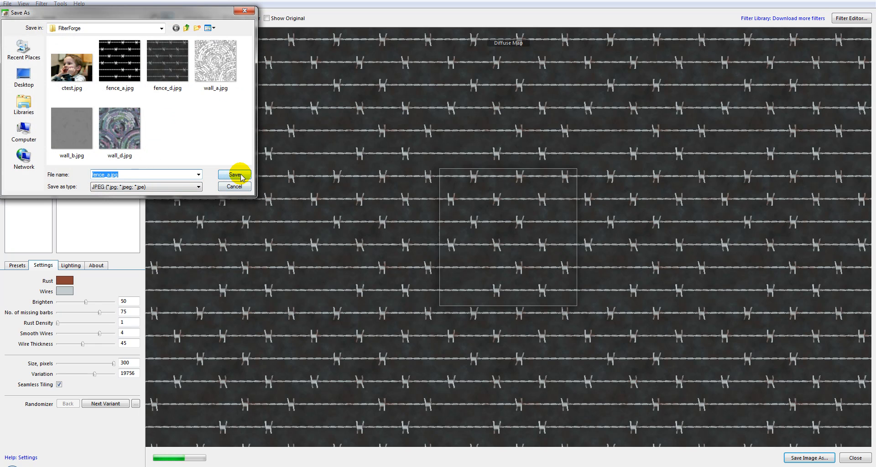
pyautogui.click(167, 61)
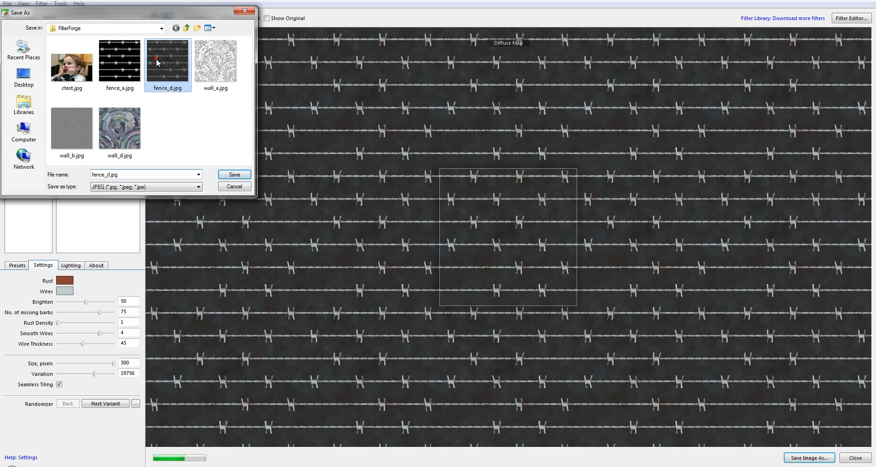
pyautogui.click(235, 178)
pyautogui.click(468, 236)
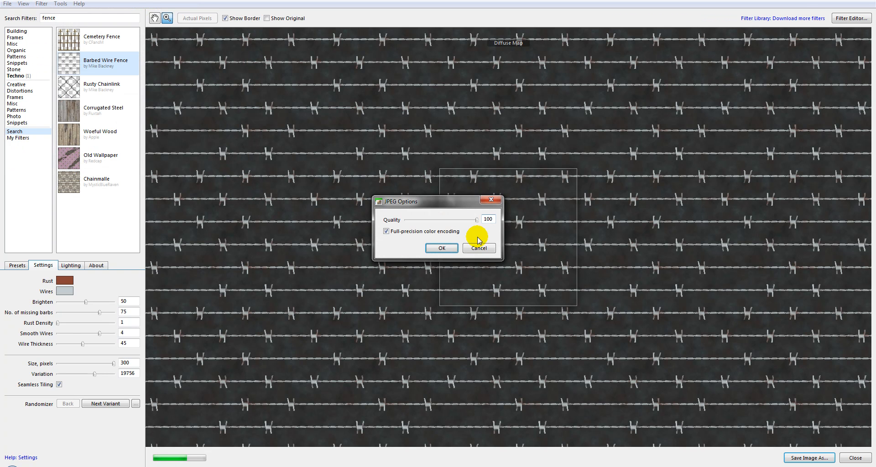
pyautogui.press('Return')
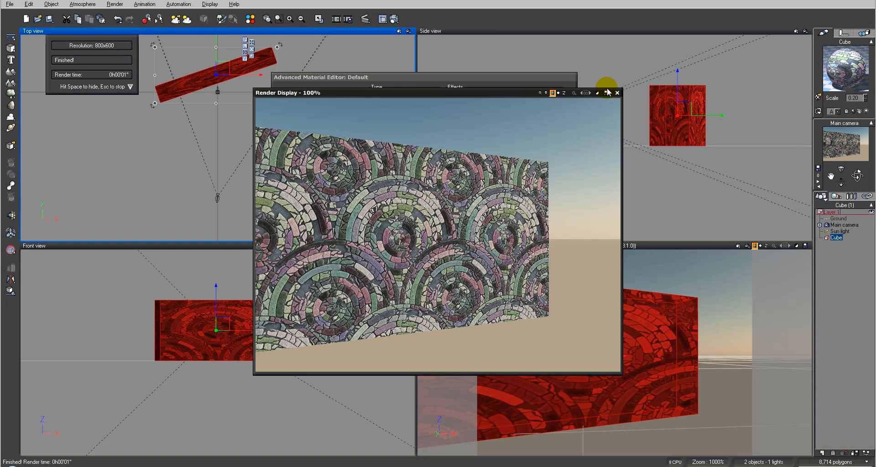
# Switch to Vue, close the render display, accept the mosaic material and delete the wall cube
pyautogui.click(608, 93)
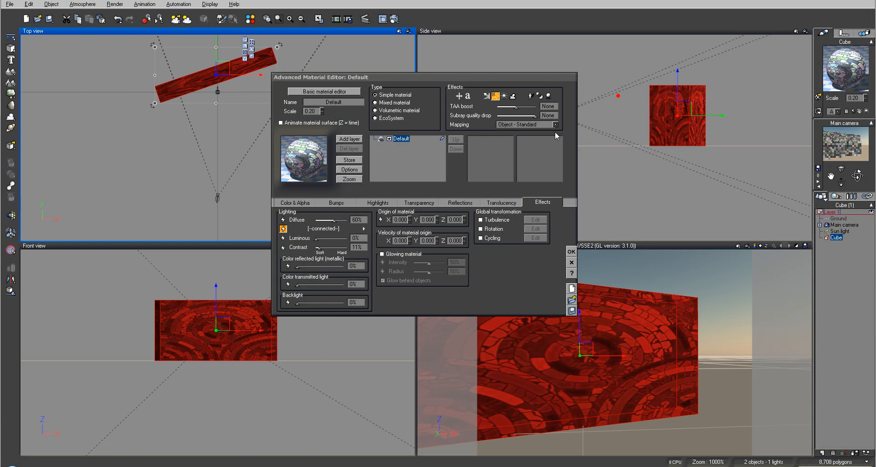
pyautogui.click(572, 251)
pyautogui.click(676, 116)
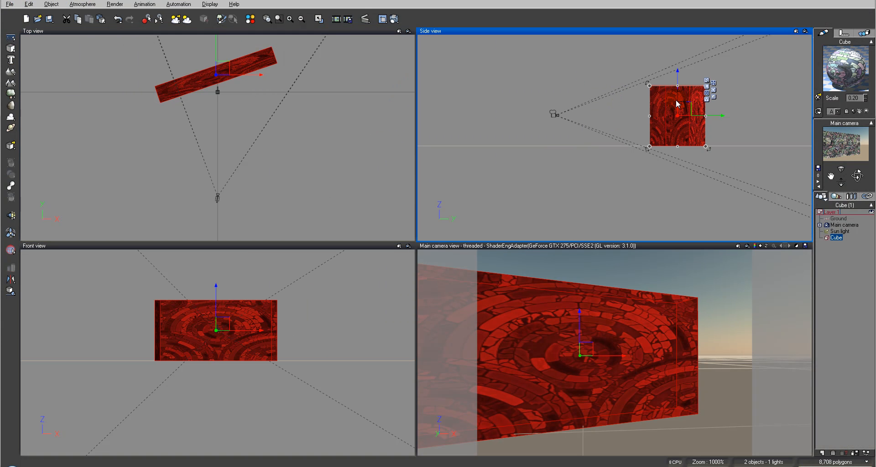
pyautogui.press('Delete')
# Create a new cube and stretch it into a wide, tall, thin wall standing in front of the camera
pyautogui.click(11, 48)
pyautogui.moveTo(224, 131); pyautogui.dragTo(314, 86)
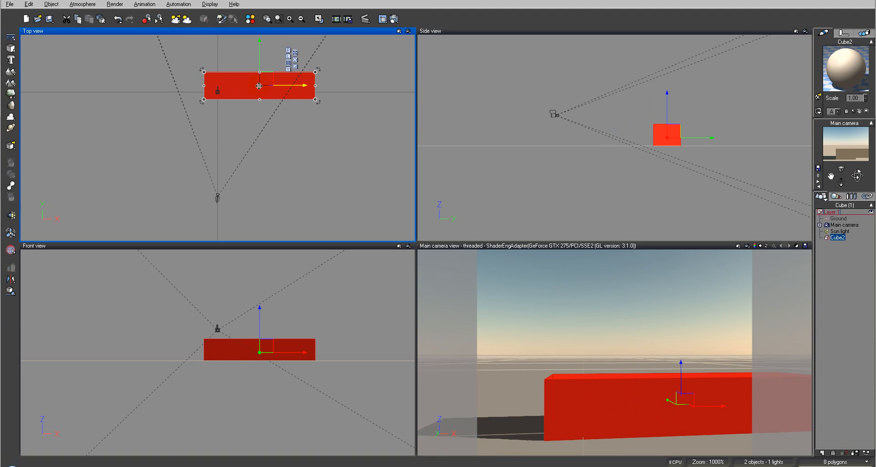
pyautogui.moveTo(204, 85); pyautogui.dragTo(143, 85)
pyautogui.moveTo(668, 132); pyautogui.dragTo(675, 168)
pyautogui.moveTo(670, 94); pyautogui.dragTo(670, 79)
pyautogui.moveTo(685, 118); pyautogui.dragTo(676, 119)
pyautogui.moveTo(674, 114); pyautogui.dragTo(674, 109)
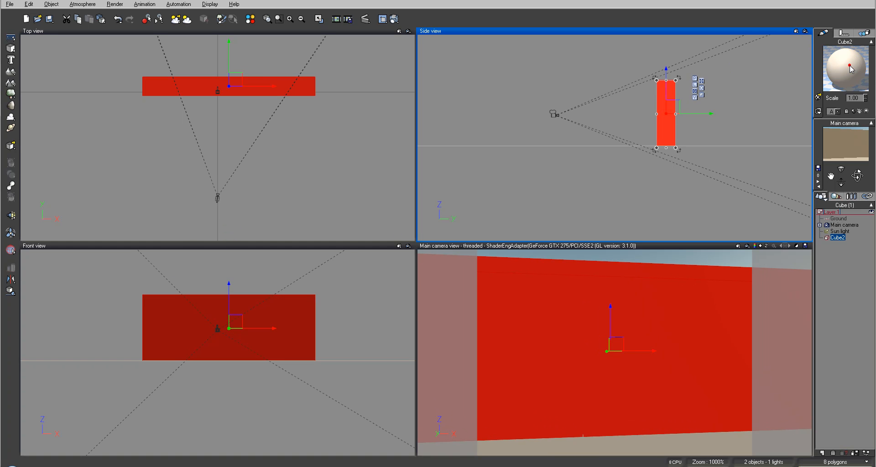
# Edit the new cube's material and load fence_d.jpg as its mapped color picture
pyautogui.doubleClick(831, 64)
pyautogui.click(294, 203)
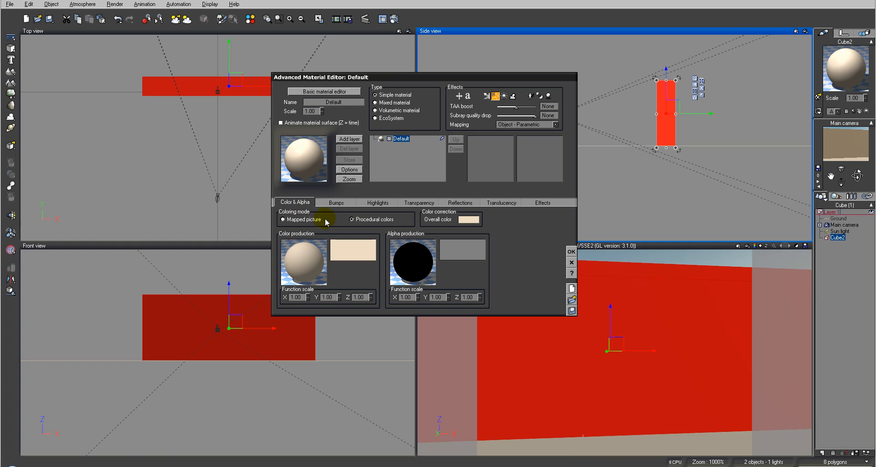
pyautogui.click(312, 220)
pyautogui.click(362, 297)
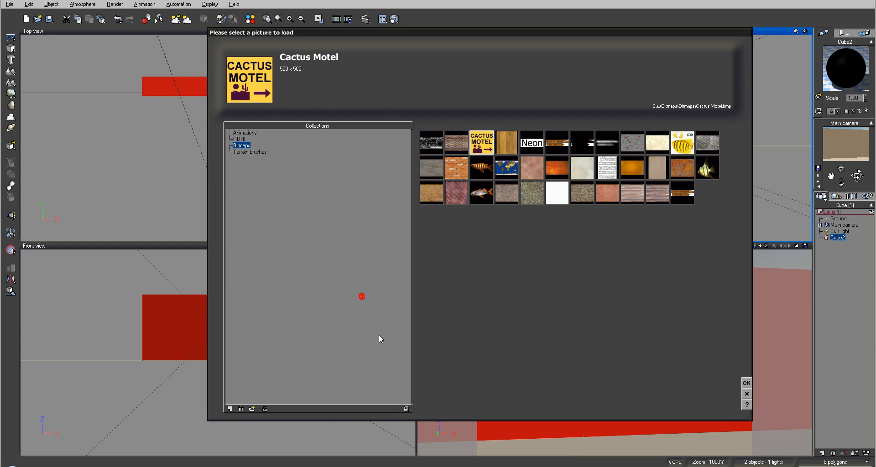
pyautogui.click(253, 410)
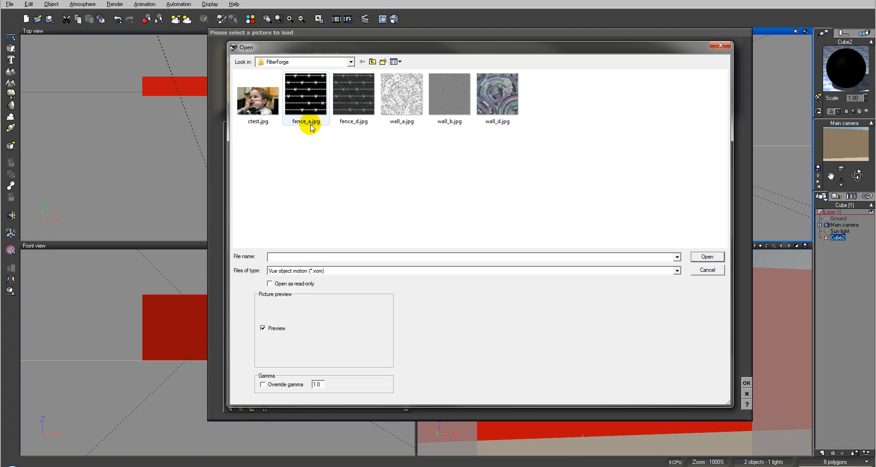
pyautogui.click(360, 106)
pyautogui.click(708, 255)
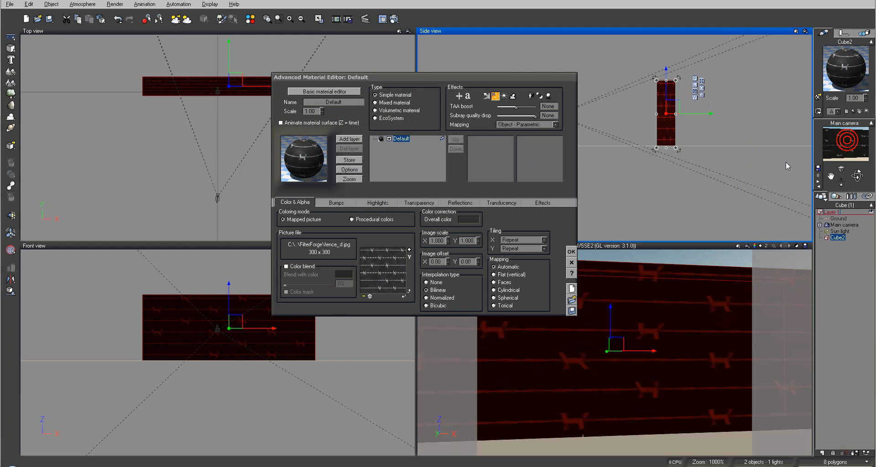
# Set the material mapping to Object - Standard and its scale to 0.50, and render the scene to check it
pyautogui.click(520, 129)
pyautogui.click(534, 154)
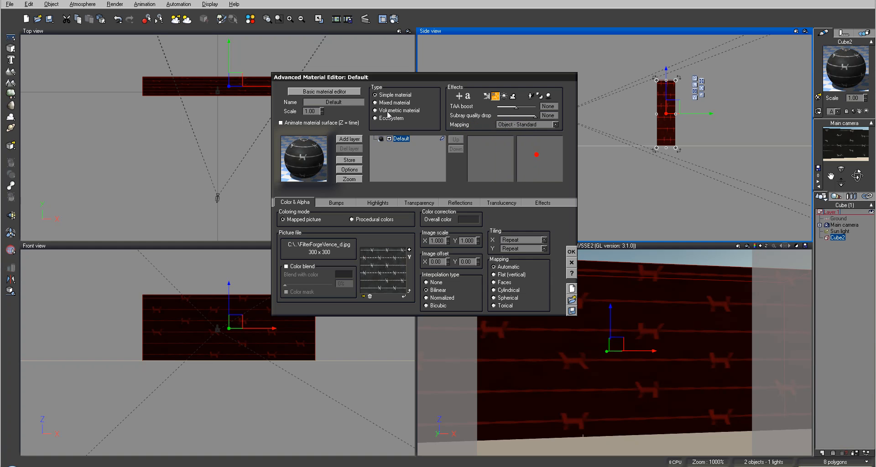
pyautogui.doubleClick(320, 111)
pyautogui.press('Return')
pyautogui.click(395, 20)
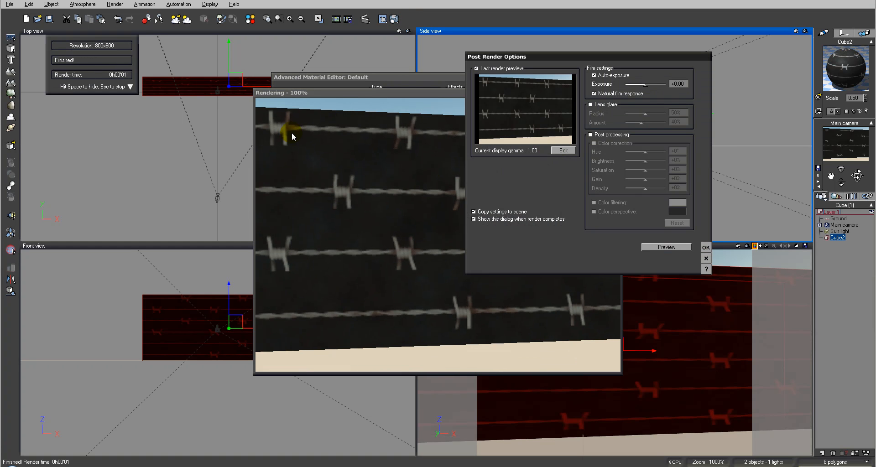
pyautogui.click(706, 247)
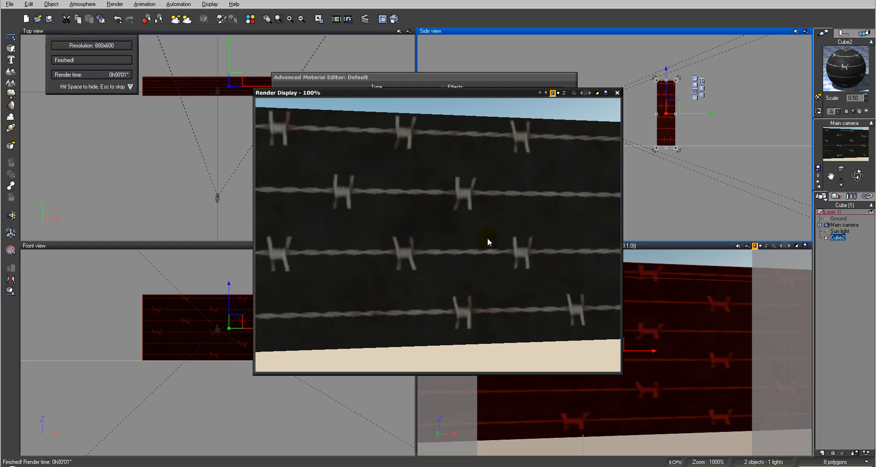
pyautogui.click(616, 93)
# Open the function graph for the material's global transparency and add a projected texture map node using fence_a.jpg
pyautogui.click(425, 202)
pyautogui.click(284, 220)
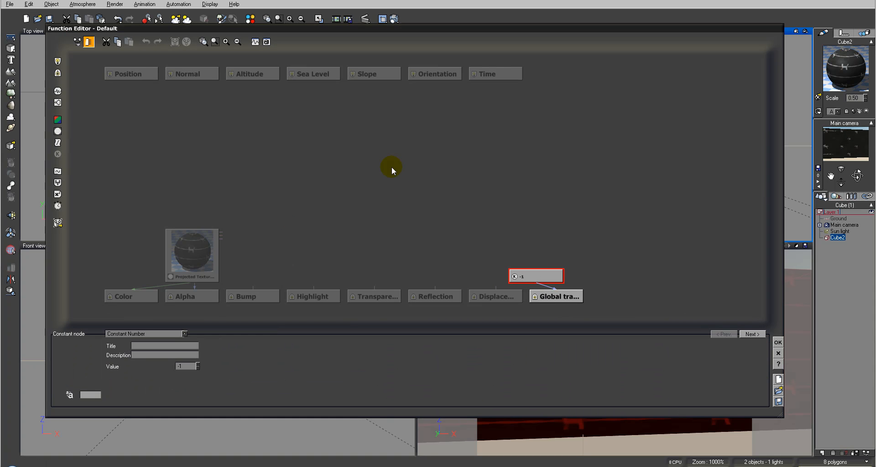
pyautogui.click(59, 132)
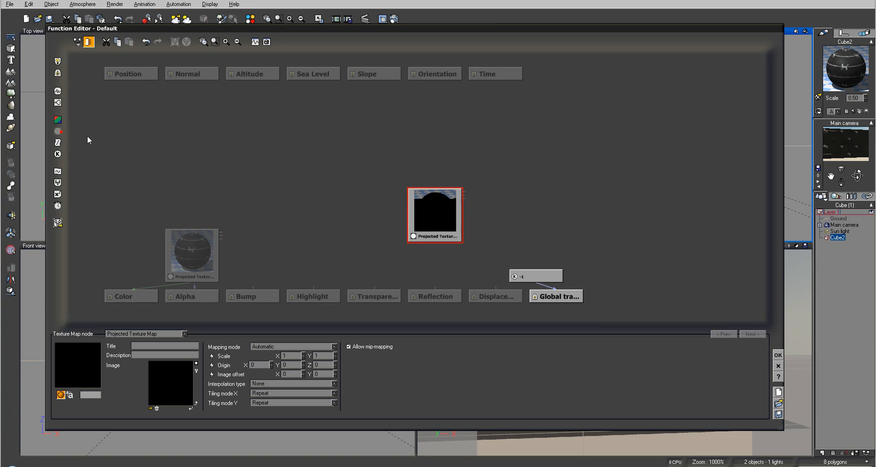
pyautogui.click(151, 410)
pyautogui.click(252, 409)
pyautogui.click(300, 98)
pyautogui.click(704, 259)
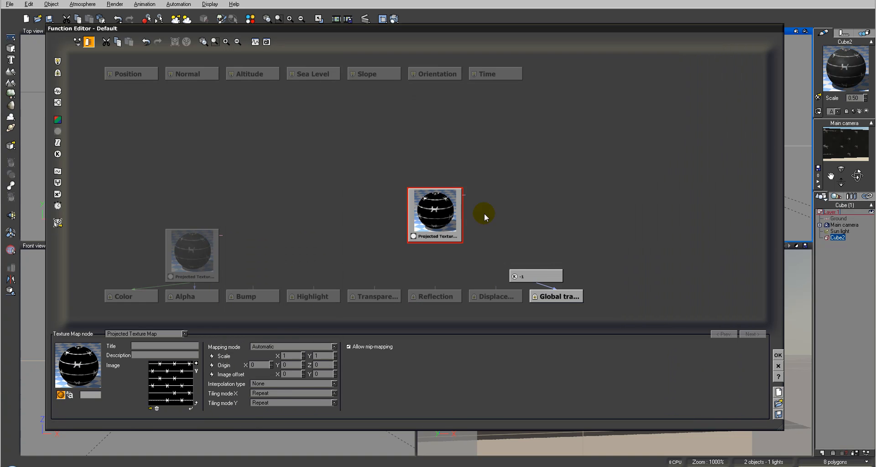
# Replace the constant node feeding Global transparency with the fence_a.jpg map's grayscale output, spread the nodes apart and accept the graph
pyautogui.click(535, 274)
pyautogui.press('Delete')
pyautogui.moveTo(558, 295); pyautogui.dragTo(435, 242)
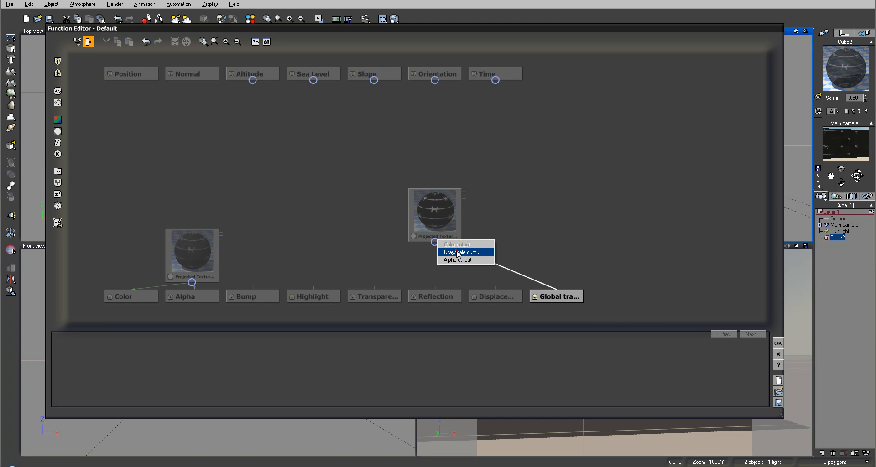
pyautogui.click(451, 248)
pyautogui.moveTo(442, 205); pyautogui.dragTo(543, 164)
pyautogui.moveTo(199, 245); pyautogui.dragTo(199, 145)
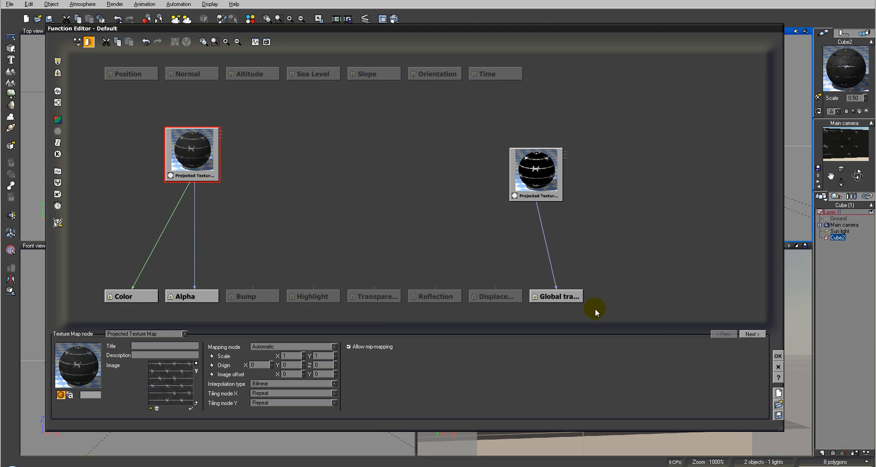
pyautogui.click(778, 356)
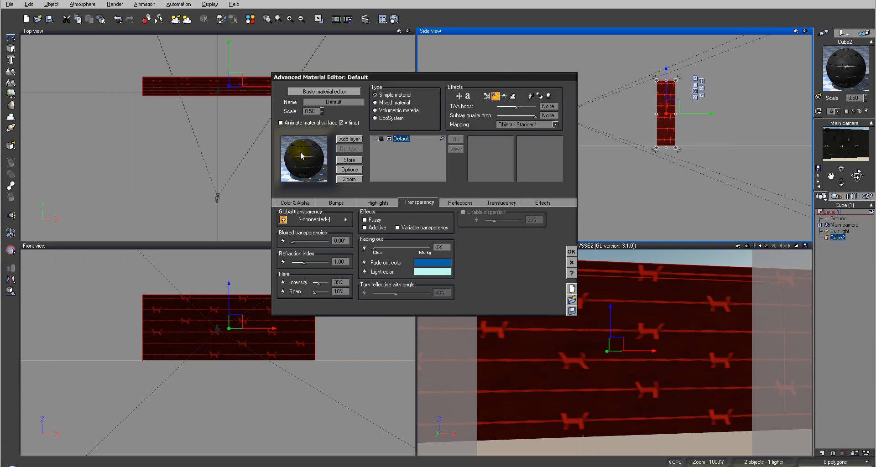
# Invert the fence_a.jpg image in the global transparency graph, and accept the graph and the material
pyautogui.click(345, 222)
pyautogui.click(519, 185)
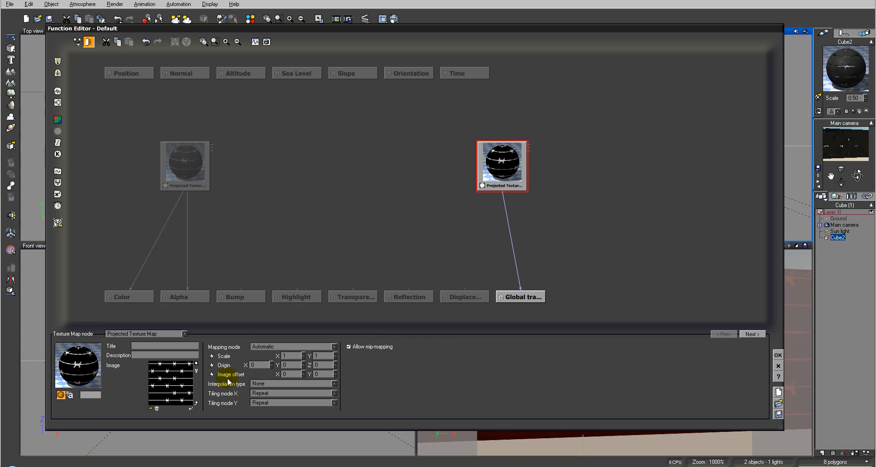
pyautogui.click(196, 364)
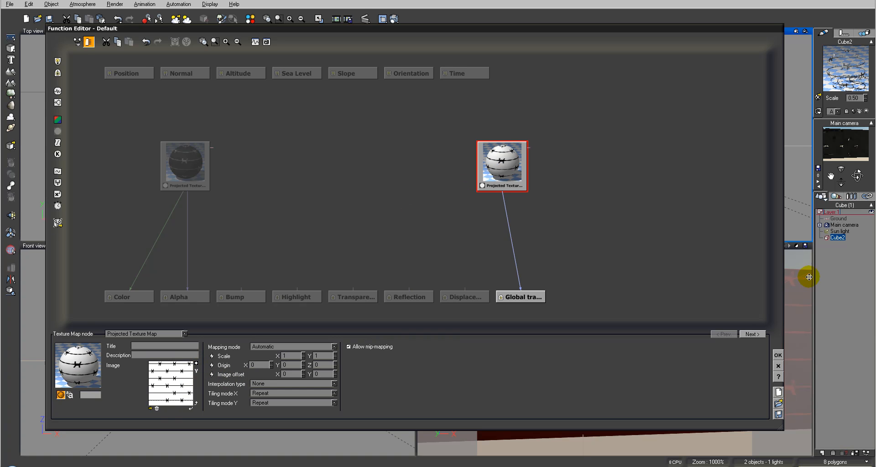
pyautogui.click(778, 355)
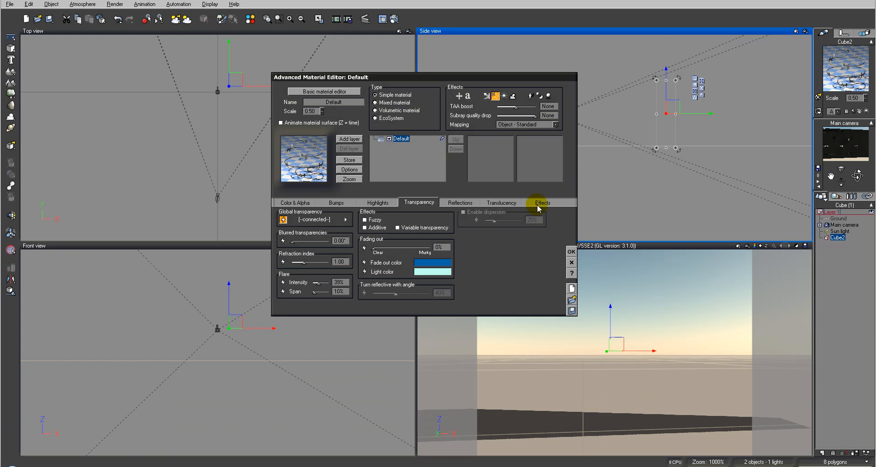
pyautogui.click(572, 250)
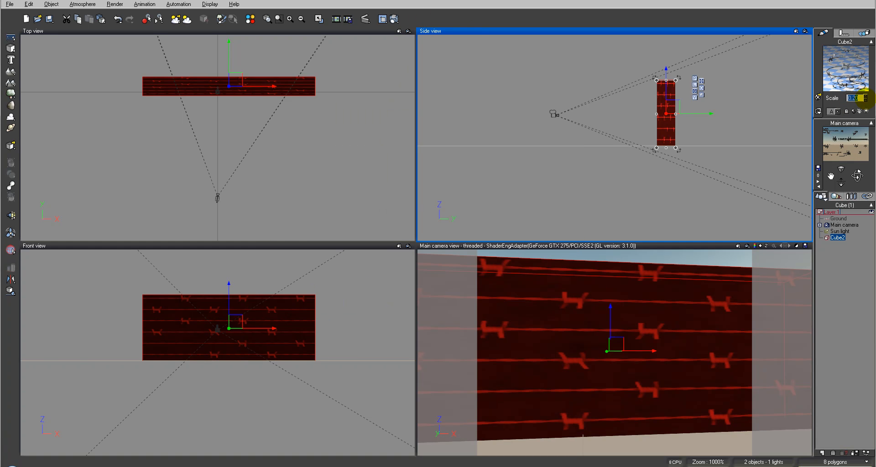
# Review the fence cube's material in the advanced material editor, accept it and render the scene to check the transparency
pyautogui.doubleClick(845, 68)
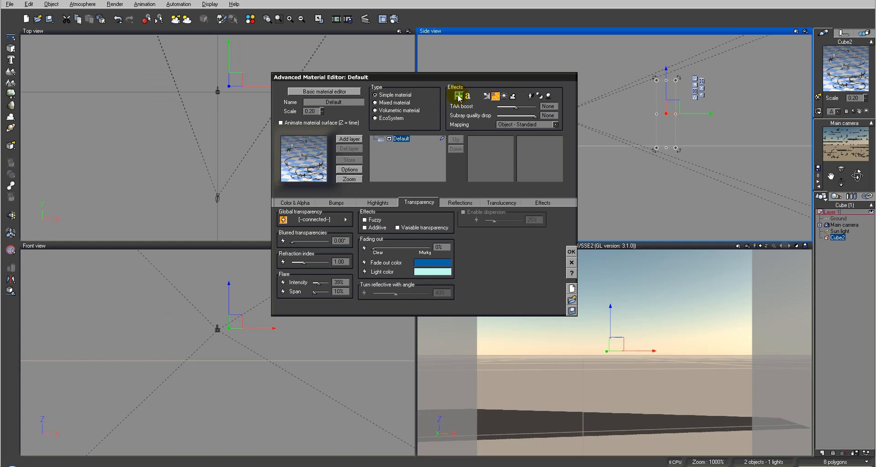
pyautogui.click(572, 252)
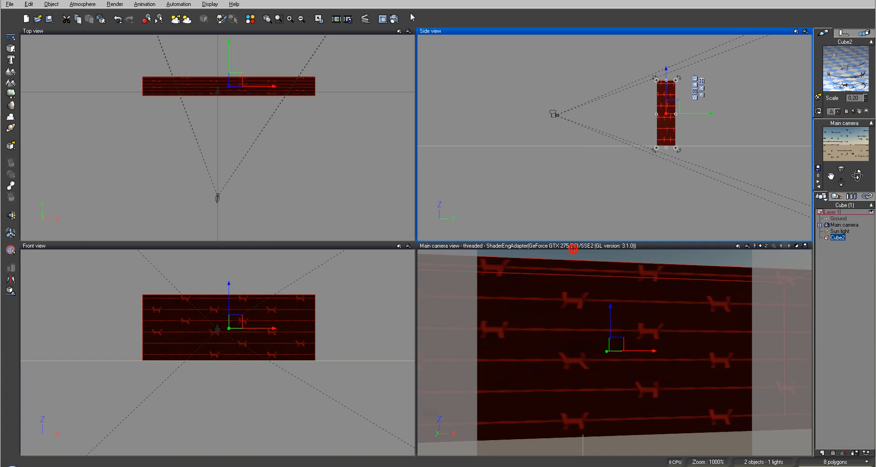
pyautogui.click(395, 19)
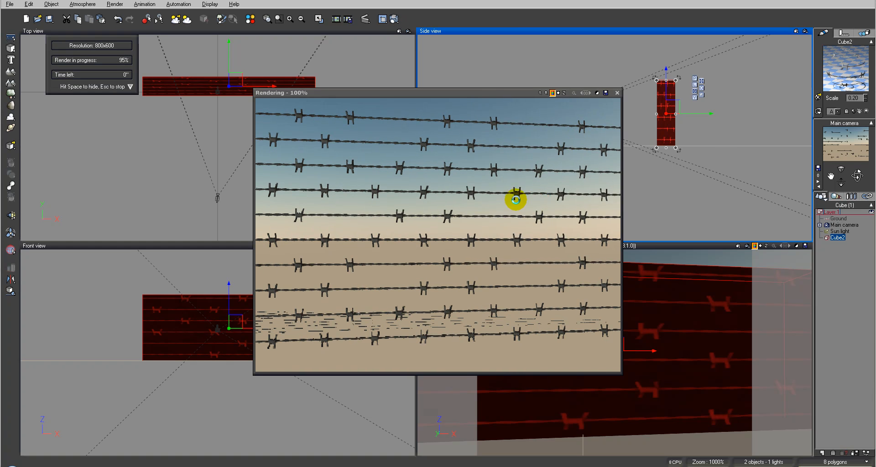
pyautogui.click(705, 247)
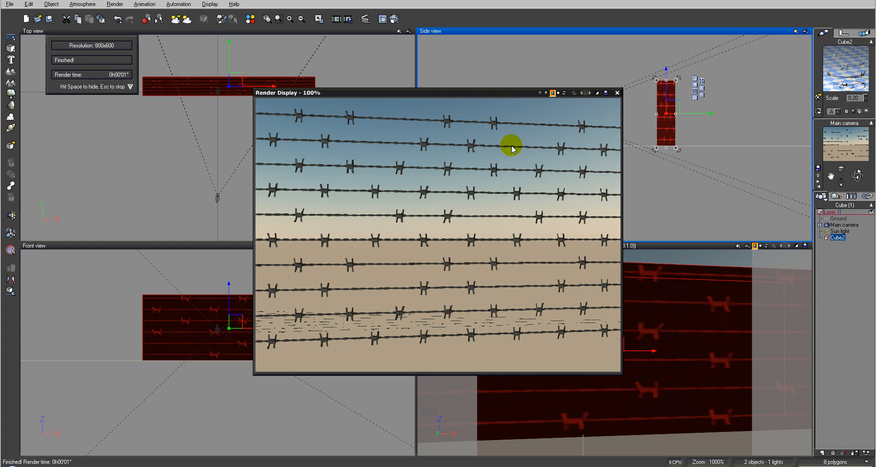
pyautogui.click(617, 93)
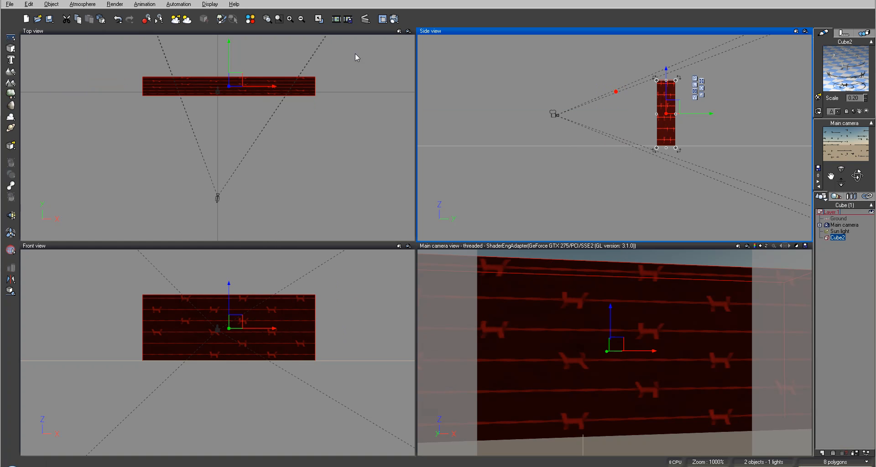
# Add a sphere to the scene, move it behind the fence as seen from the camera, and raise it partly out of the ground
pyautogui.click(10, 51)
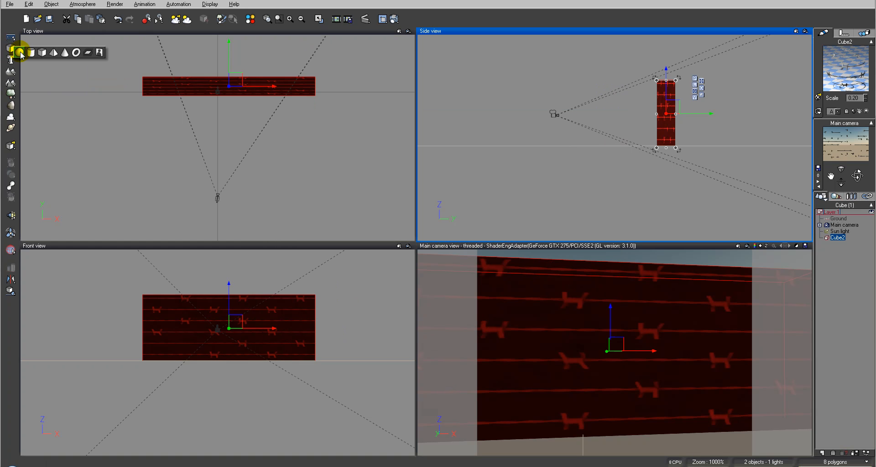
pyautogui.click(19, 52)
pyautogui.click(215, 137)
pyautogui.moveTo(245, 114); pyautogui.dragTo(320, 85)
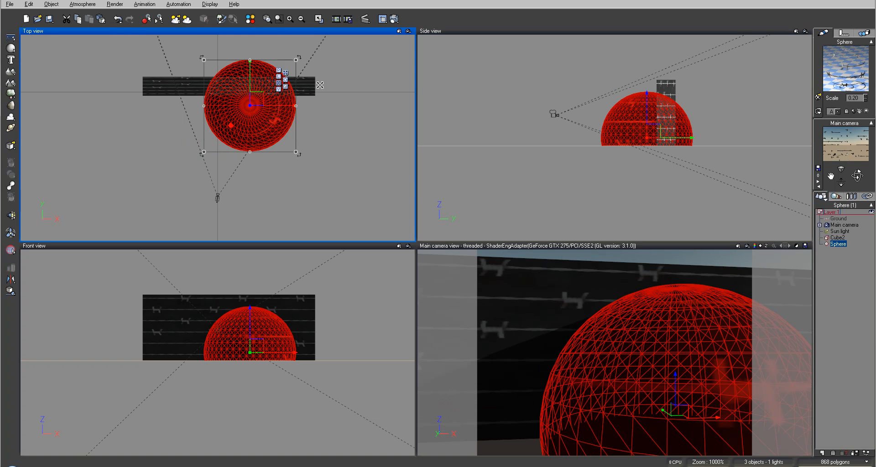
pyautogui.moveTo(250, 106); pyautogui.dragTo(244, 18)
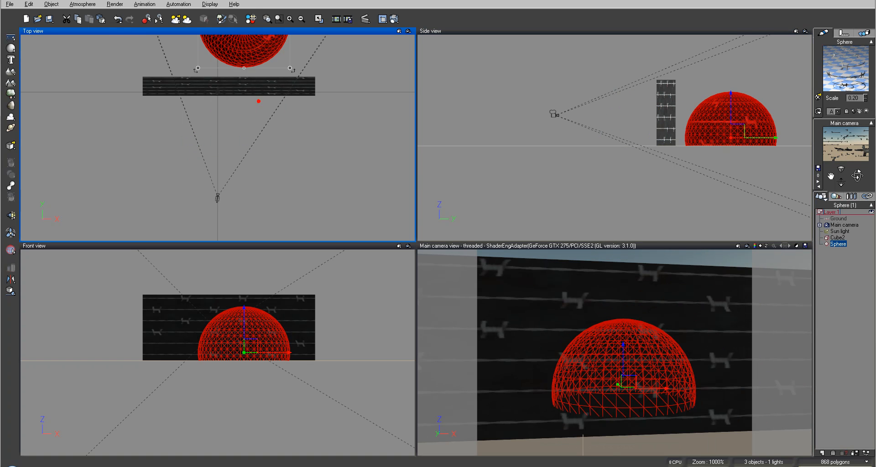
pyautogui.click(752, 120)
# Assign the Flat white material from the Basic collection to the sphere and render the scene to check it through the fence
pyautogui.click(791, 83)
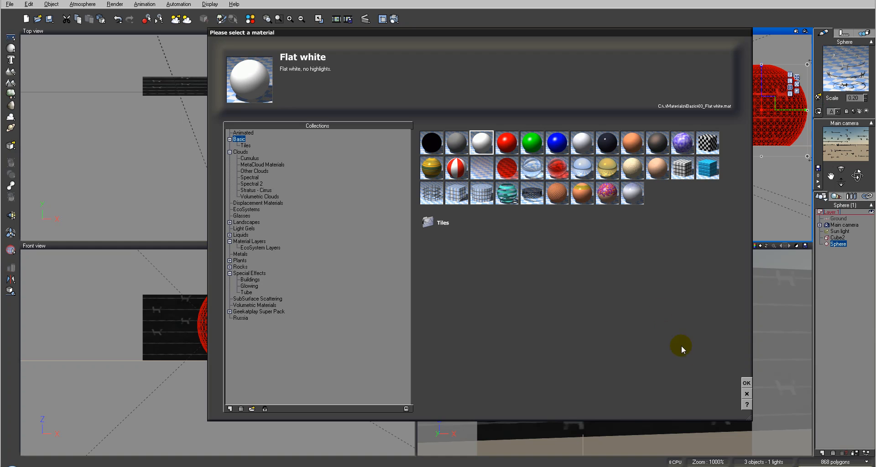
pyautogui.click(743, 383)
pyautogui.hotkey('ctrl', 'F9')
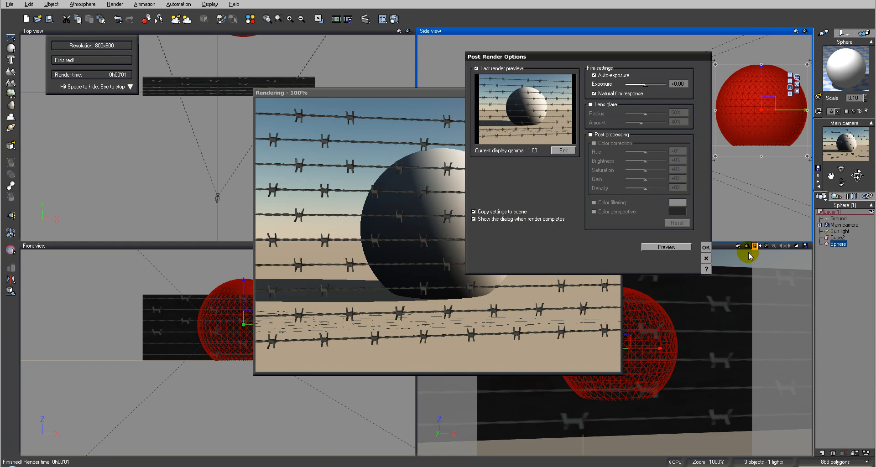
pyautogui.click(706, 247)
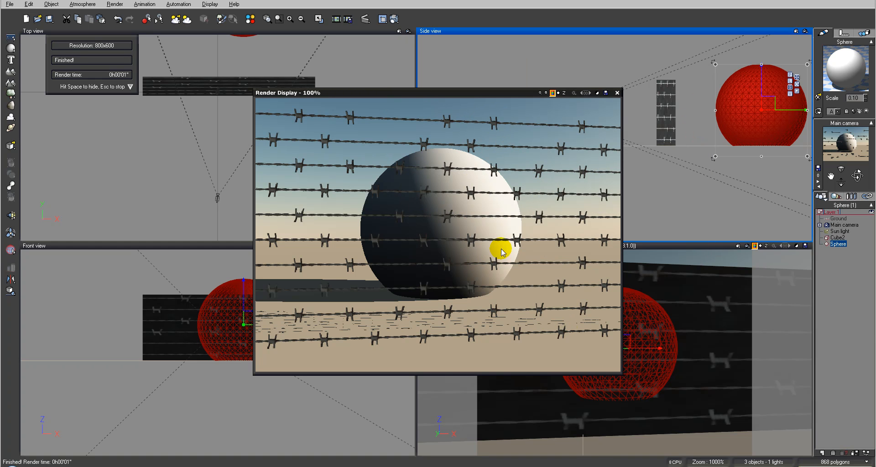
pyautogui.click(617, 93)
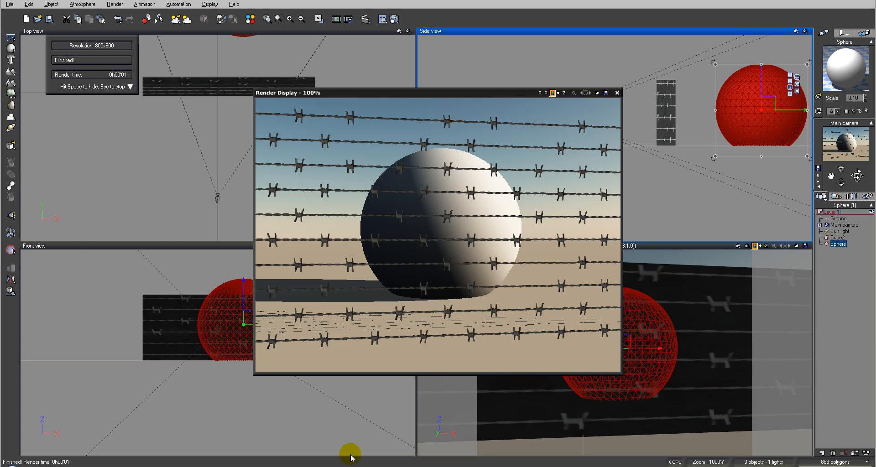